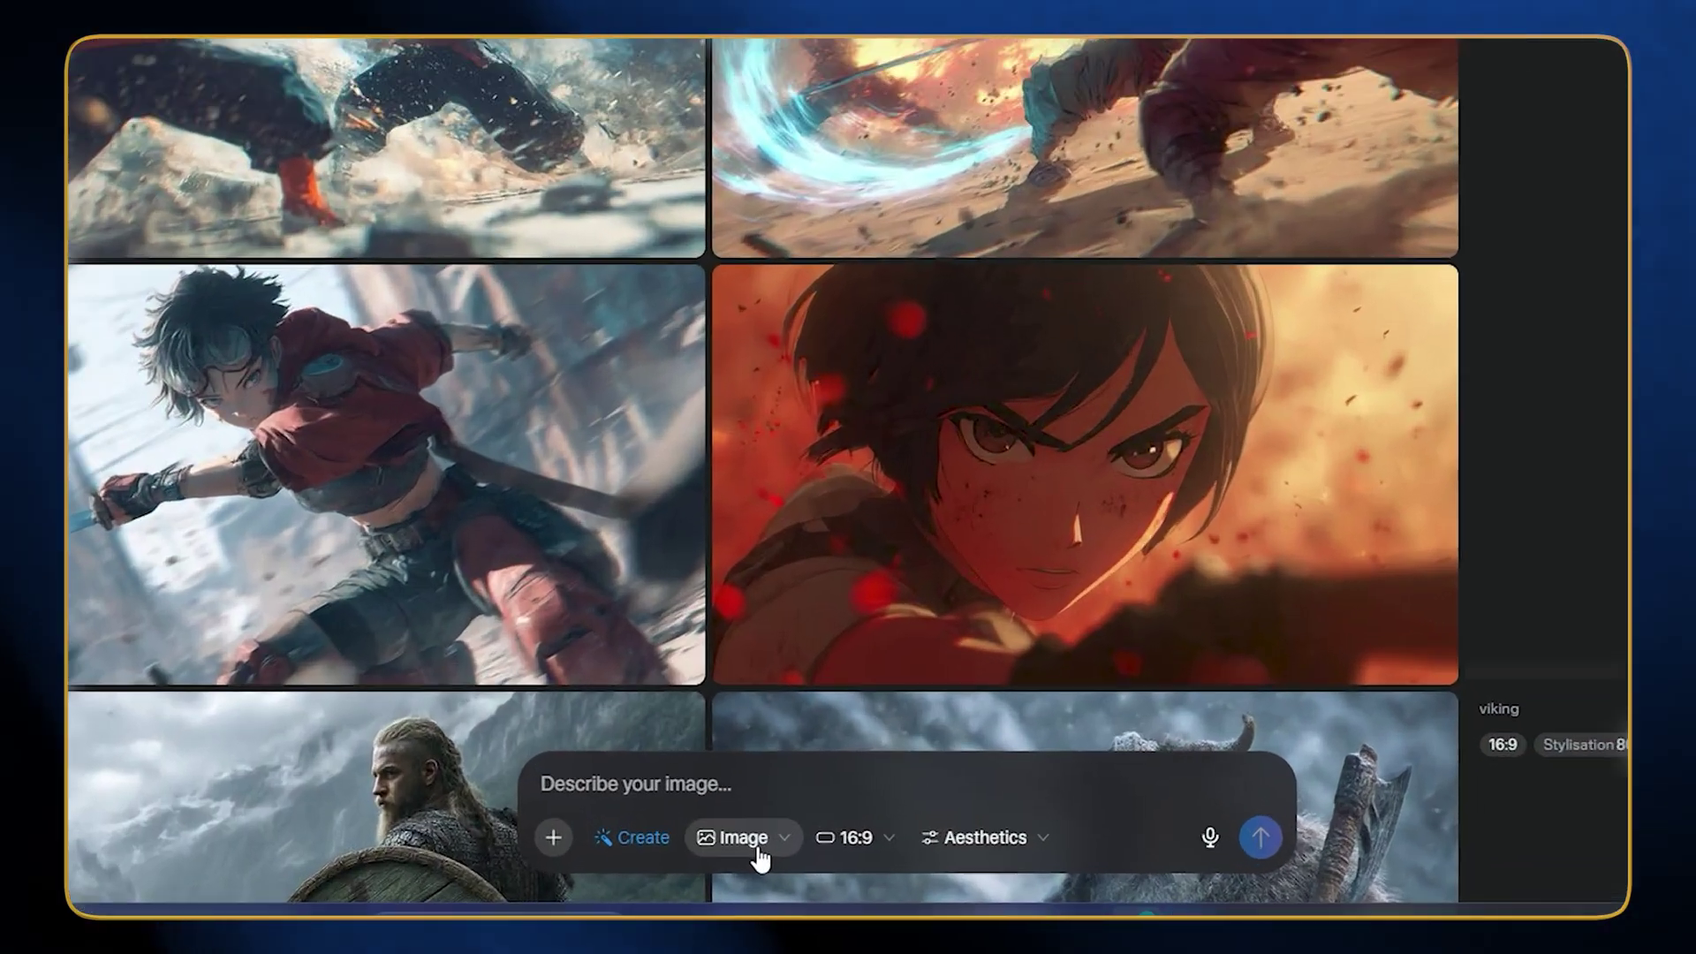
Open Meta AI's Create page, whose prompt box is set to Image at 16:9.
{"action": "left_click", "coordinate": [757, 846]}
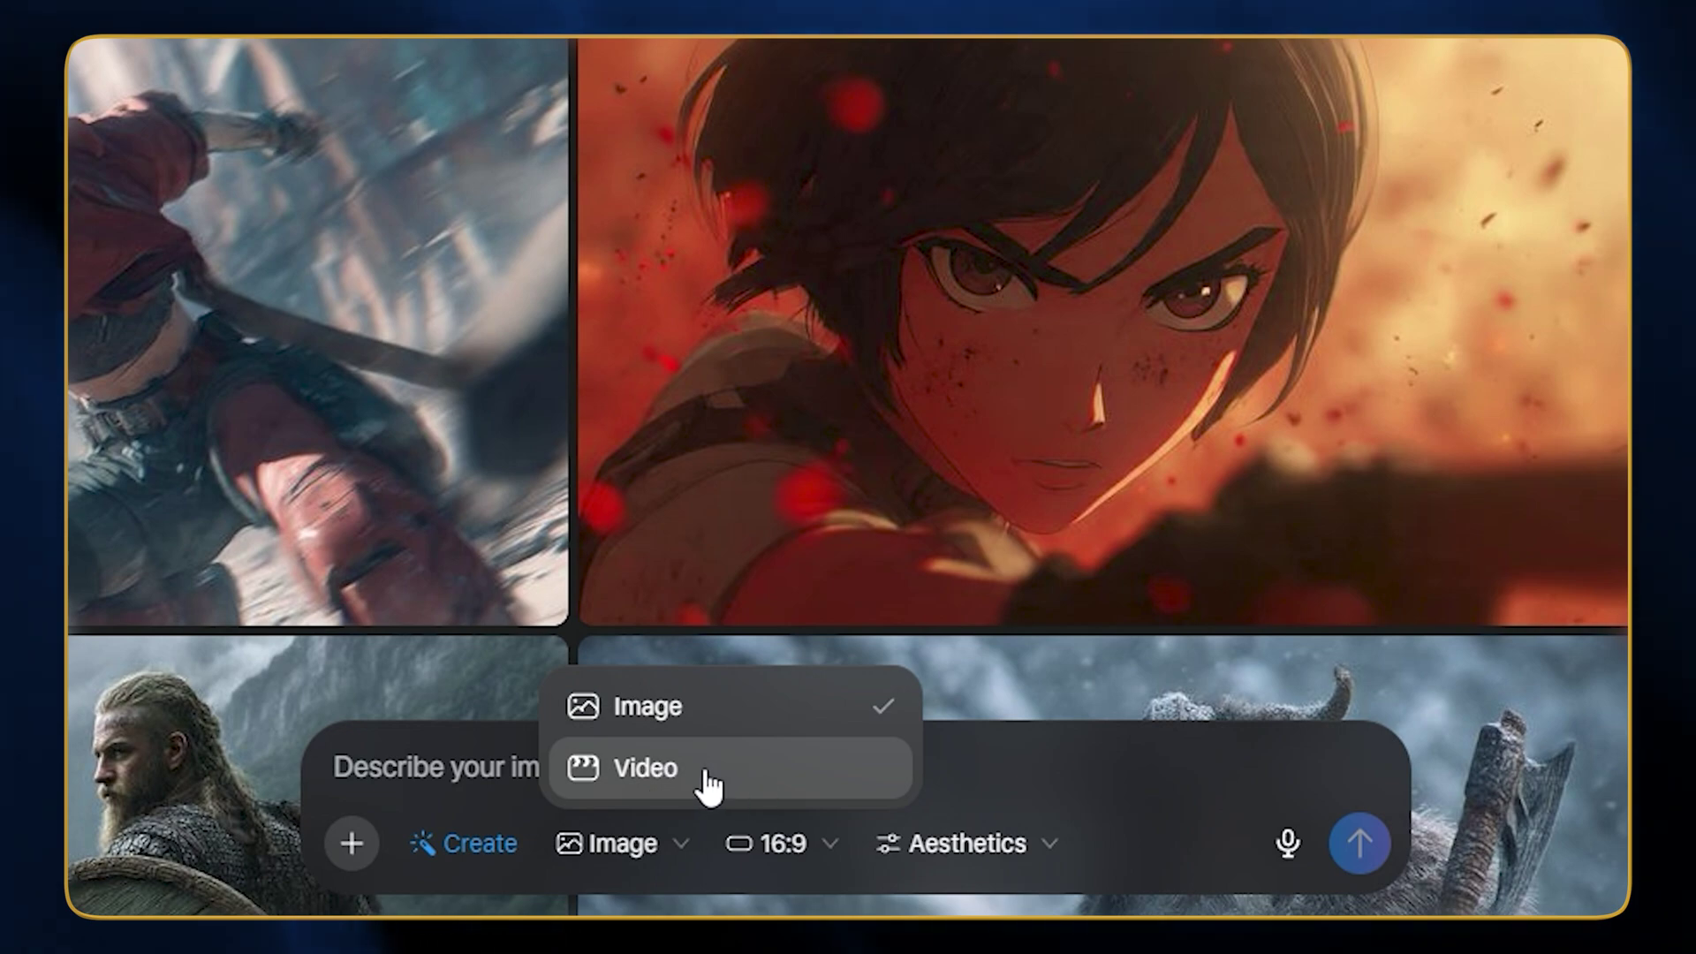
{"action": "key", "text": "Escape"}
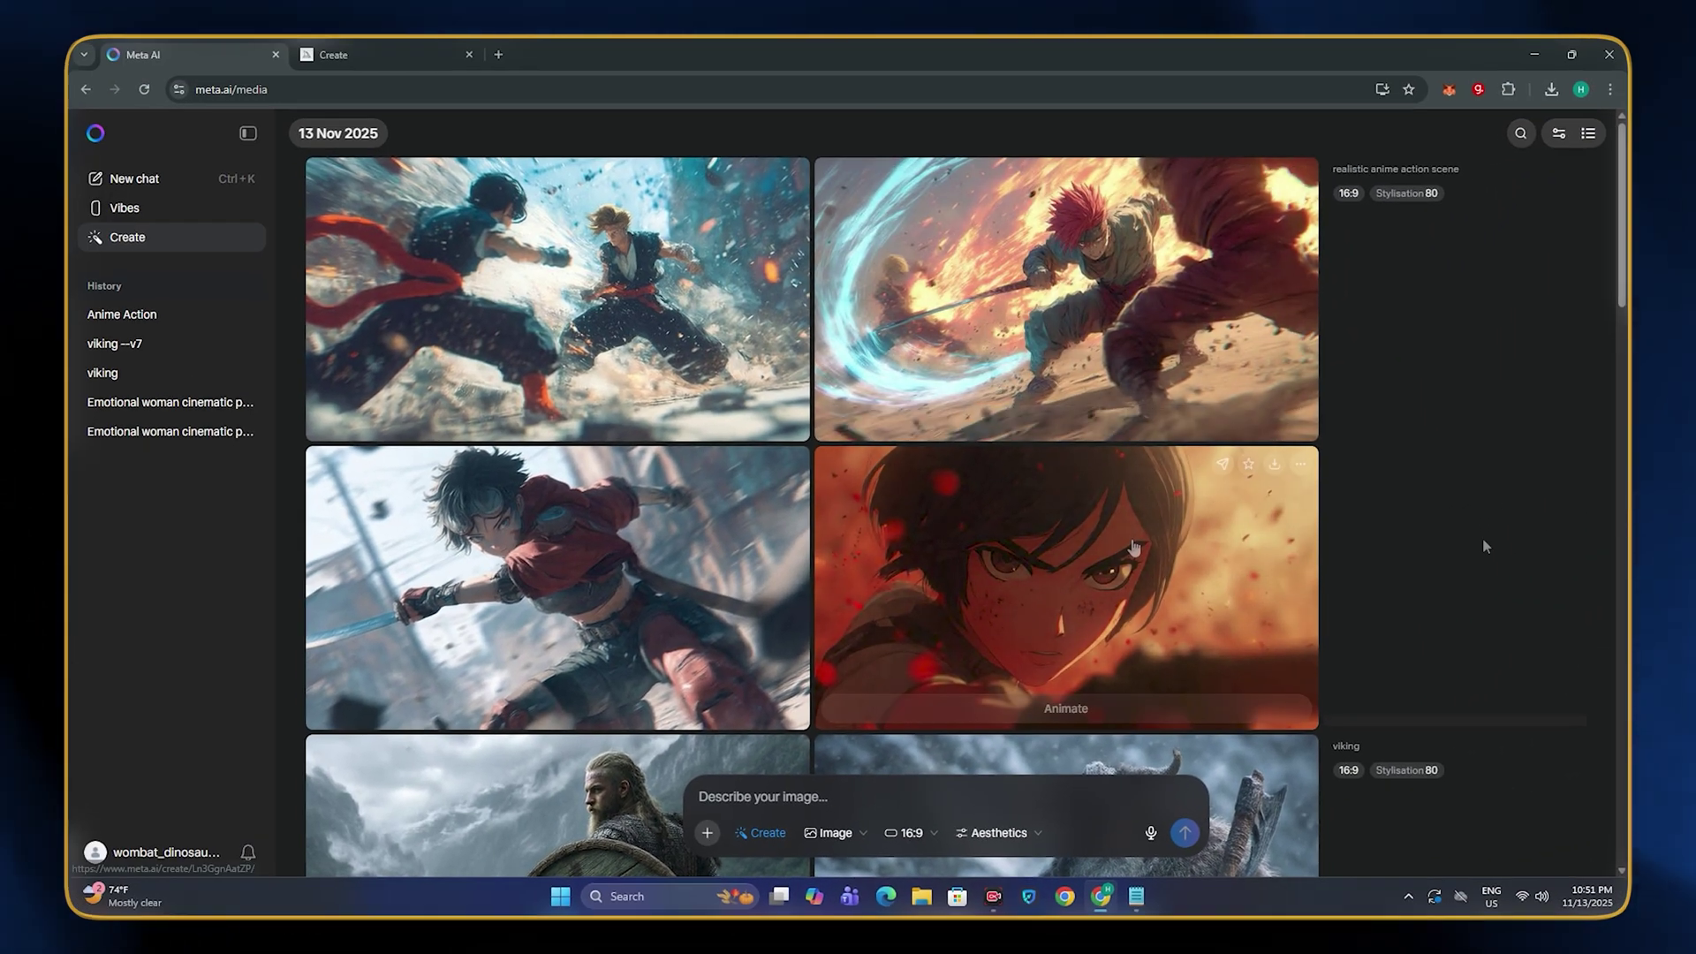
{"action": "scroll", "coordinate": [1482, 537], "scroll_direction": "down", "scroll_amount": 8}
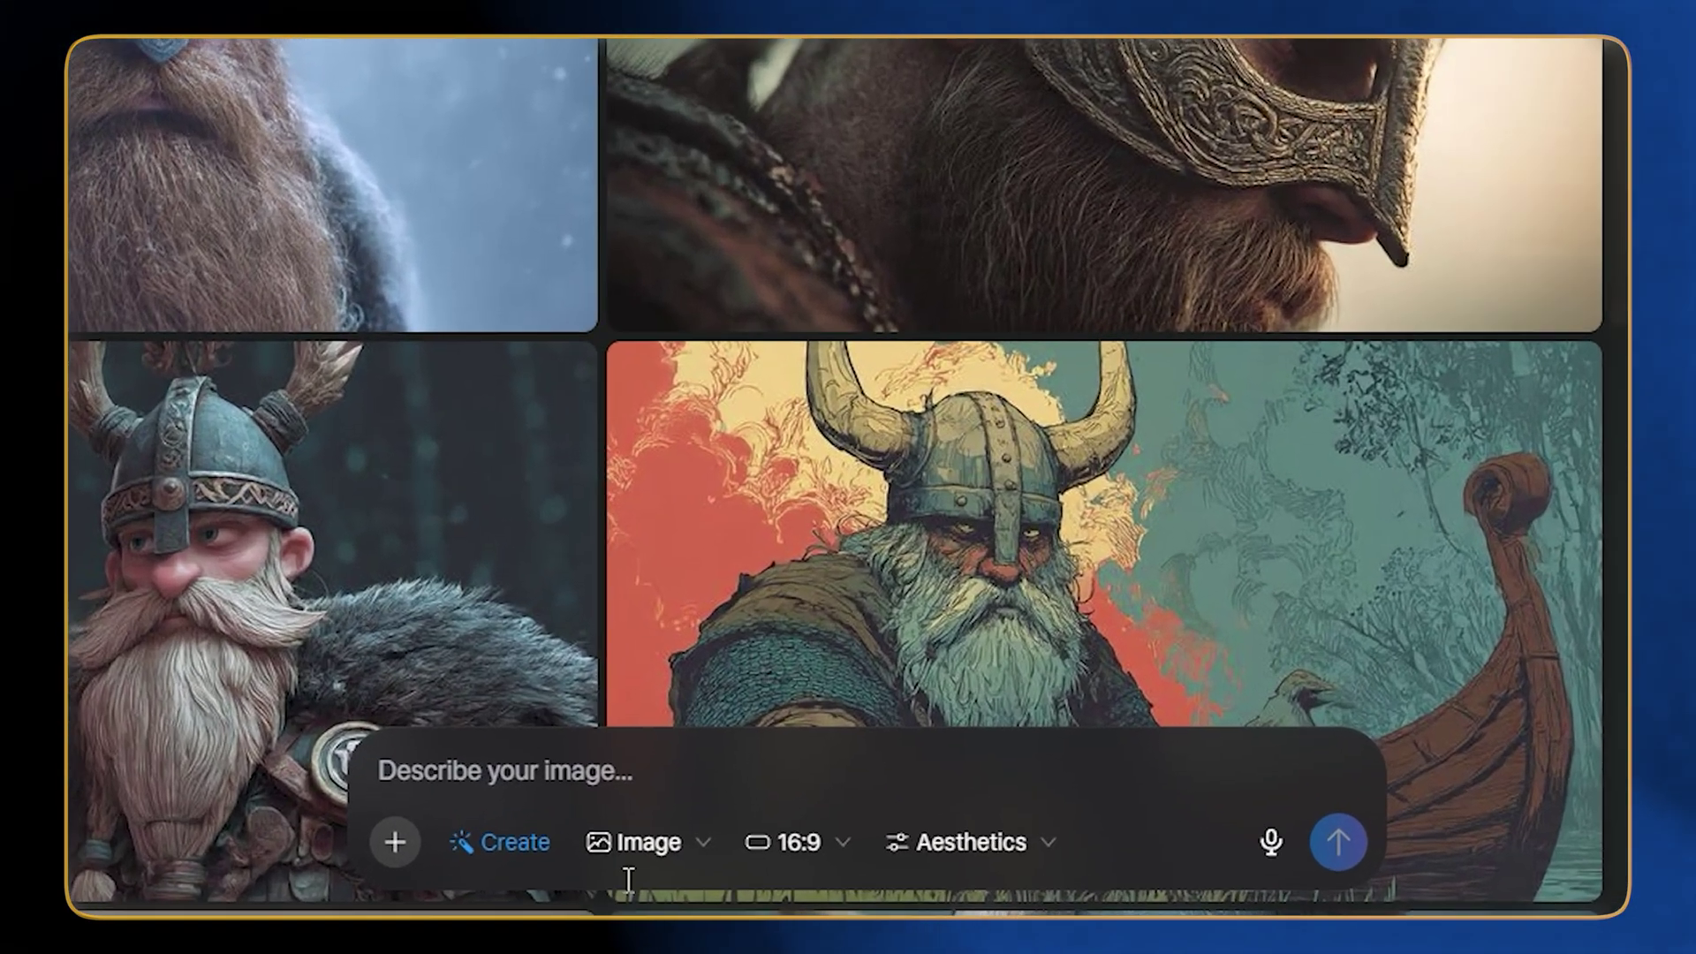
{"action": "left_click", "coordinate": [830, 833]}
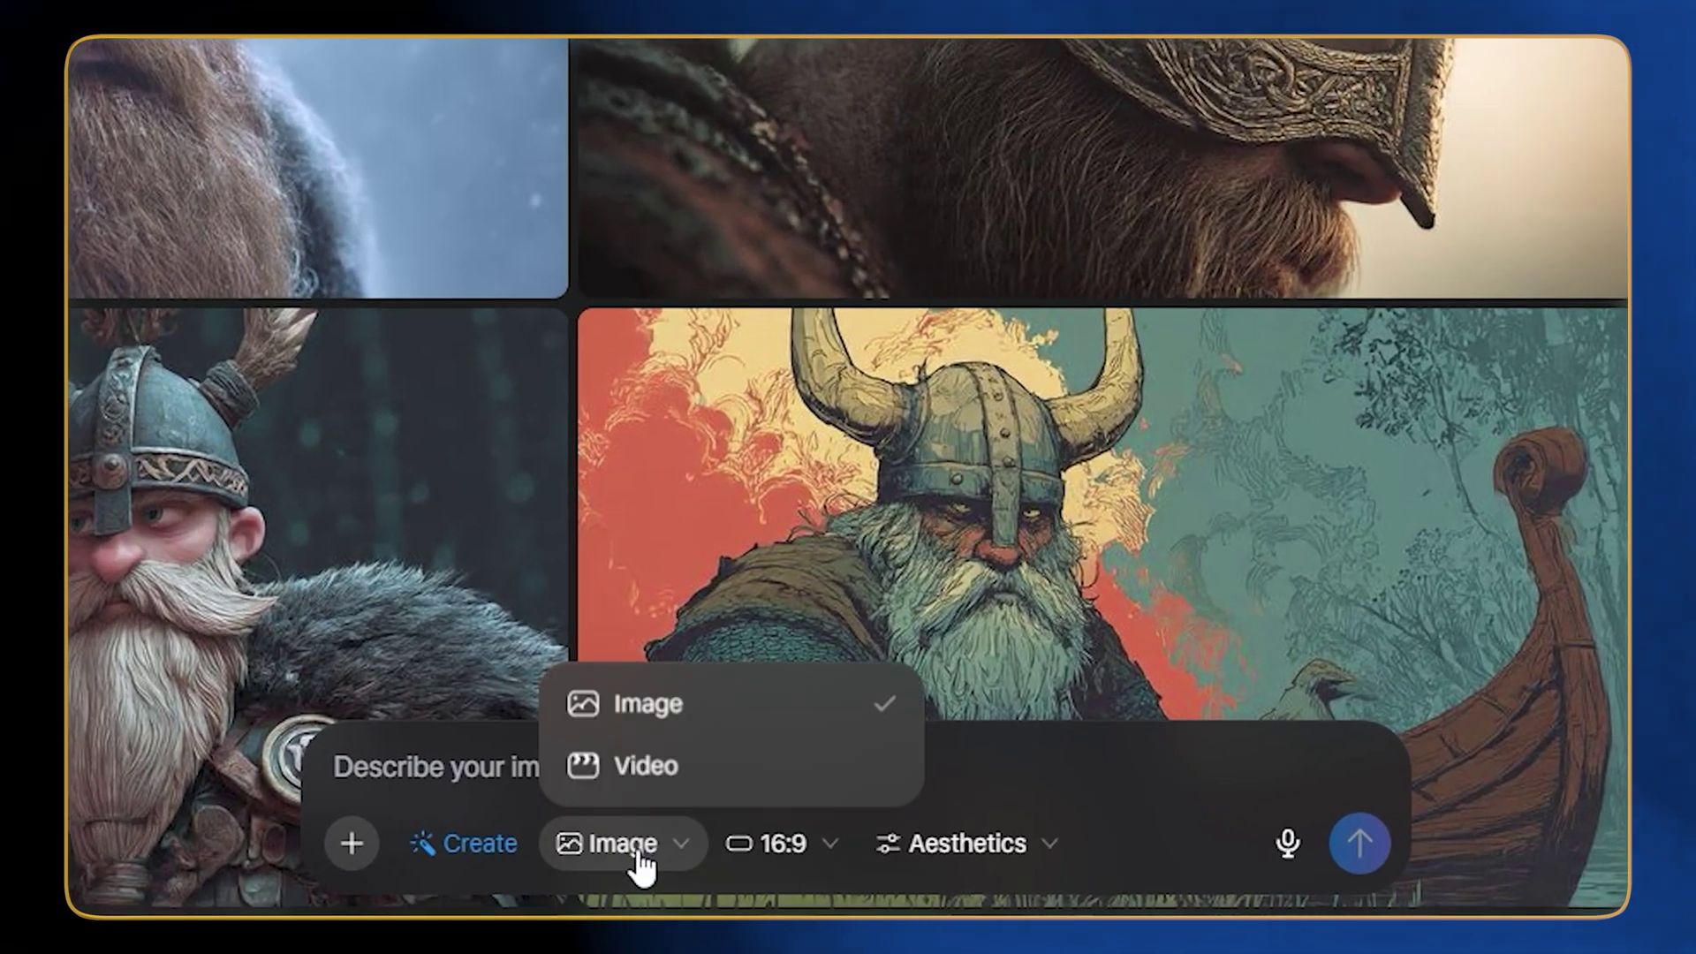
{"action": "left_click", "coordinate": [706, 717]}
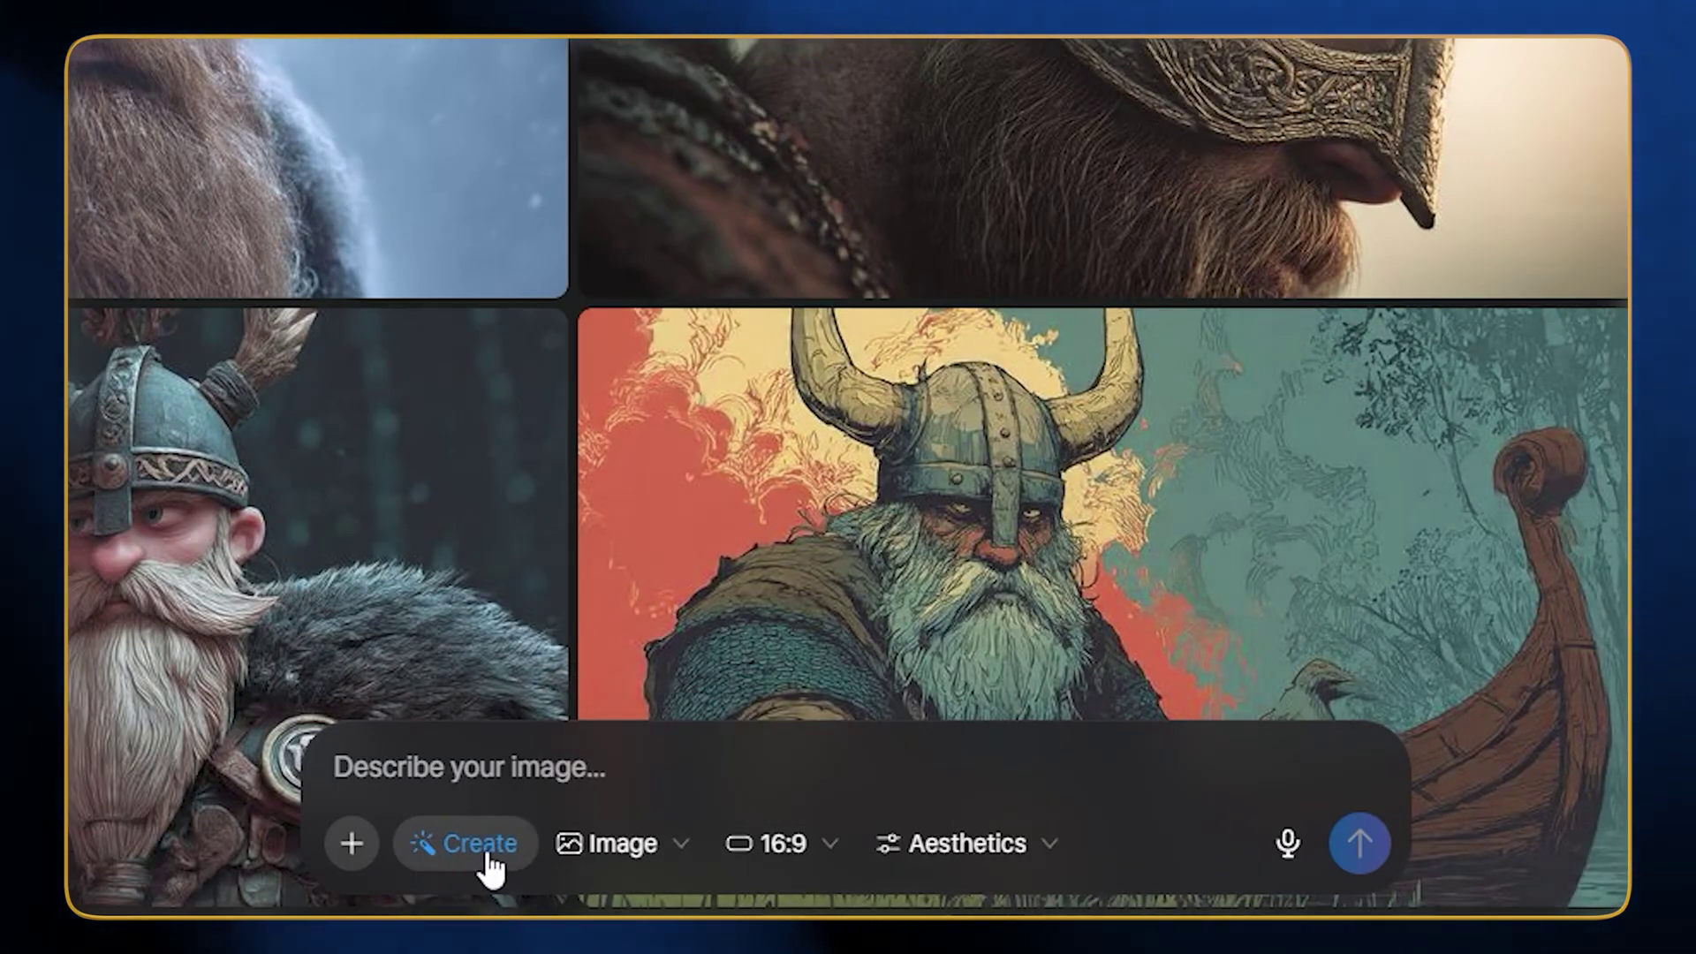
Generate 16:9 images of 'A cinematic still of a woman looking emotional' with Stylisation at 70.
{"action": "type", "text": "A cine"}
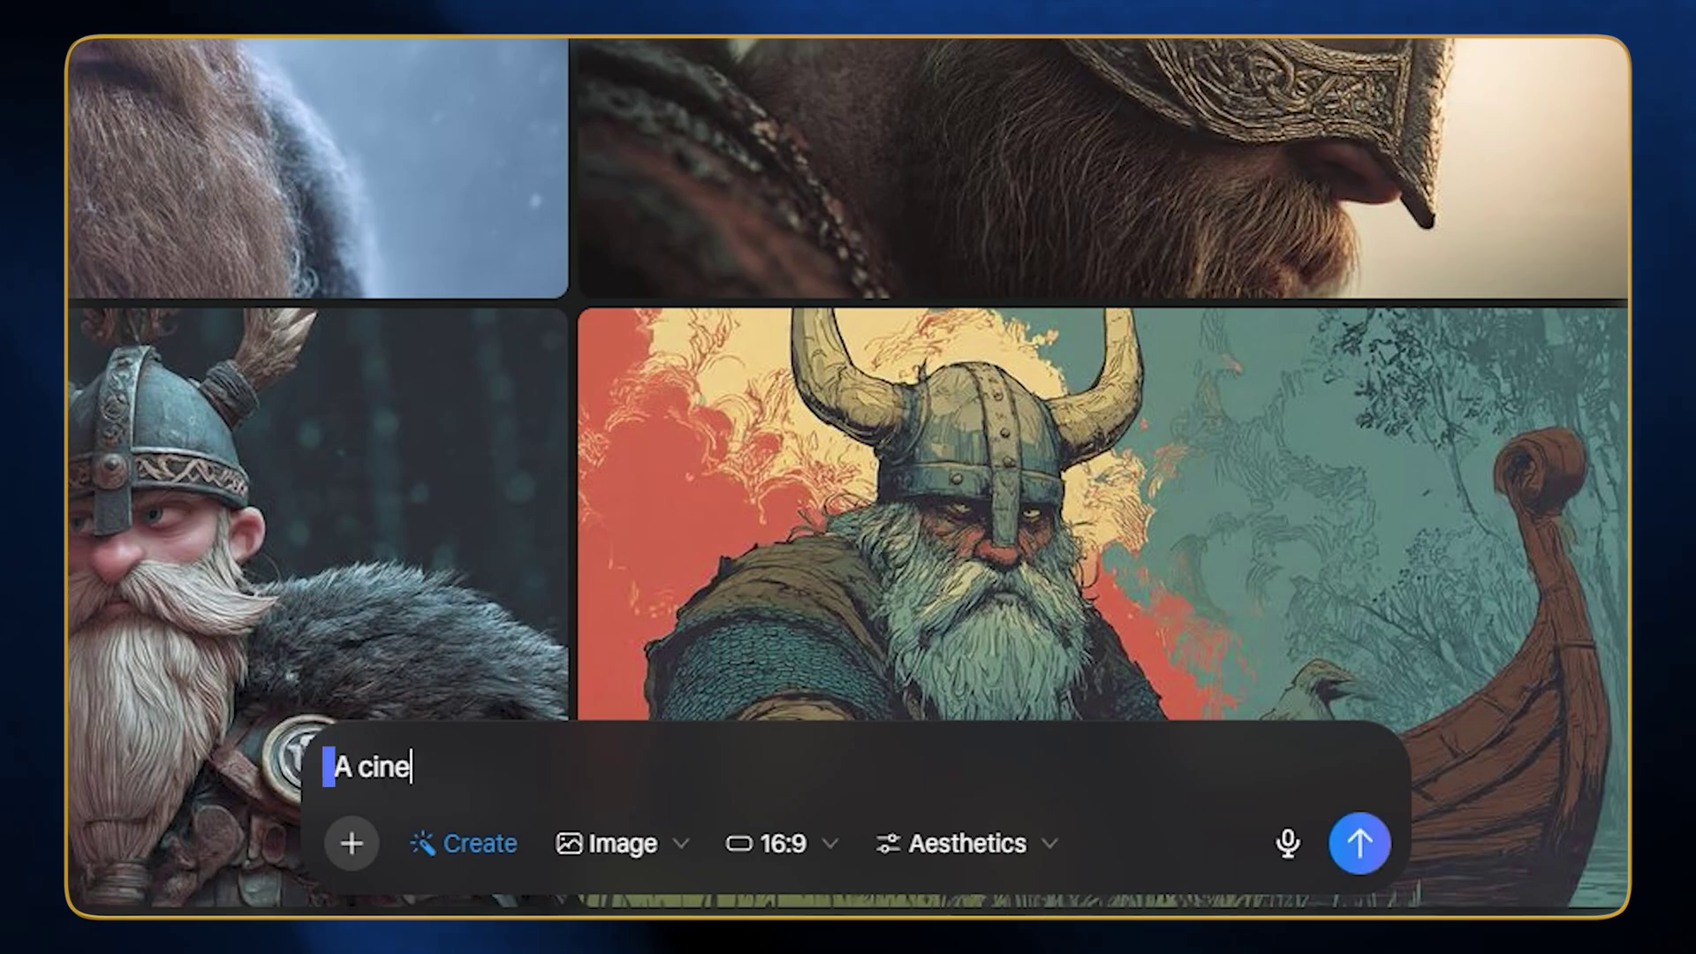
{"action": "type", "text": "matic still of a woman looking emotional"}
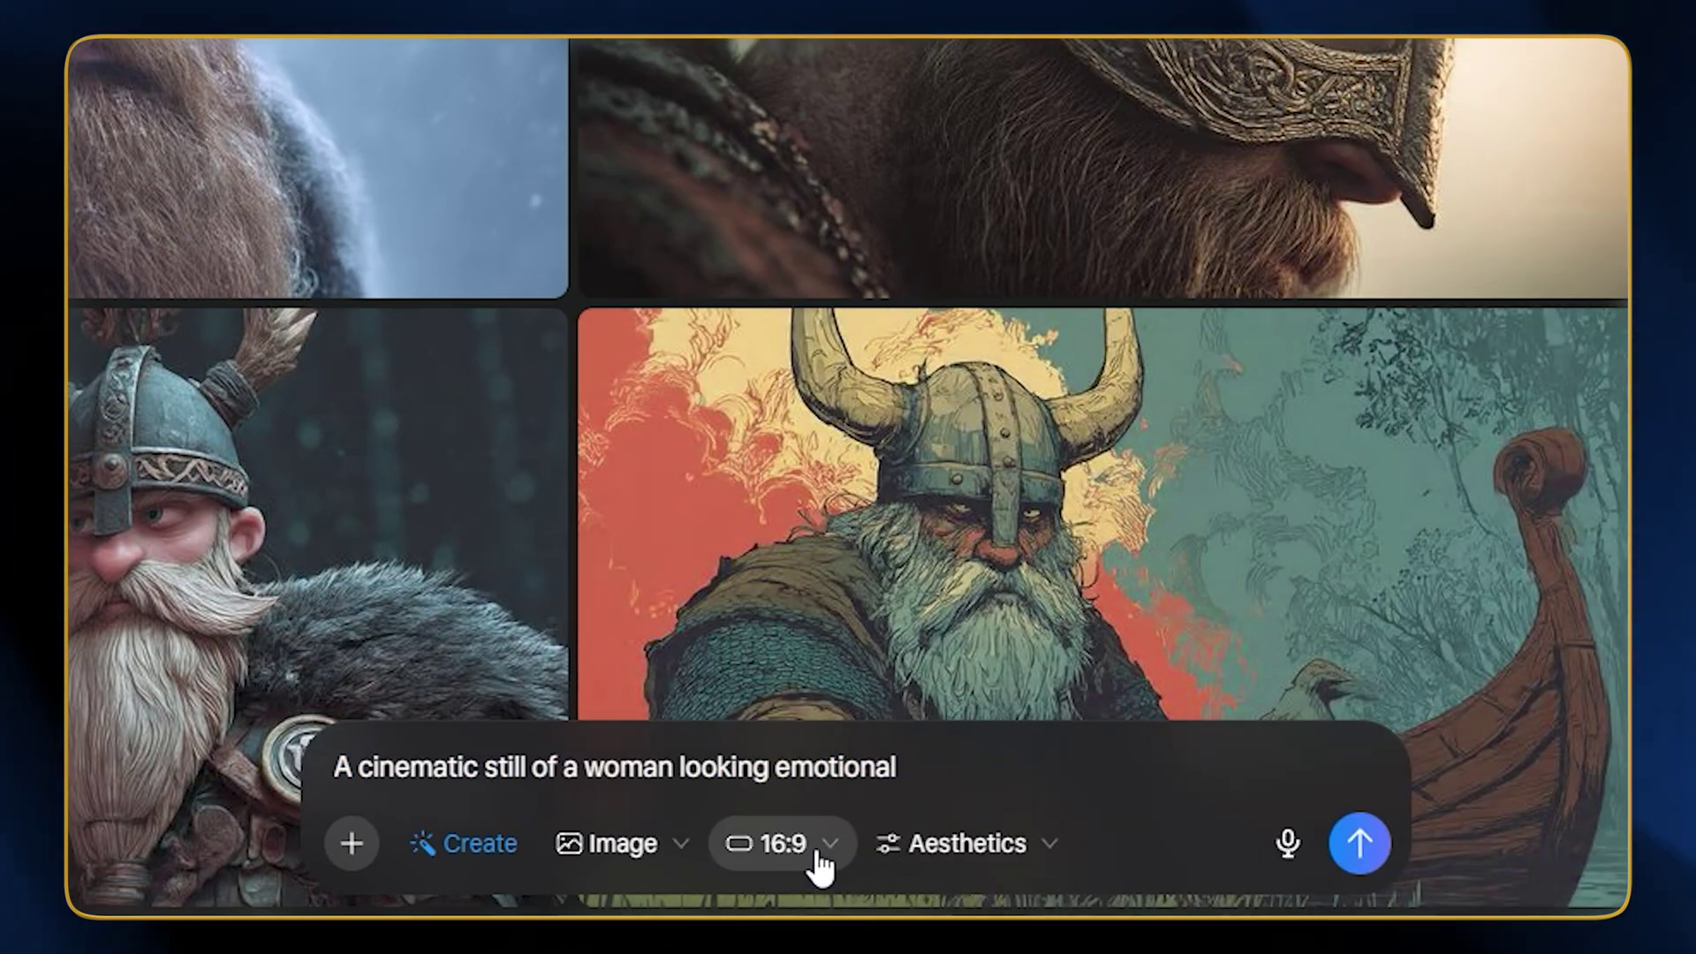
{"action": "left_click", "coordinate": [814, 861]}
{"action": "left_click", "coordinate": [834, 778]}
{"action": "left_click", "coordinate": [968, 855]}
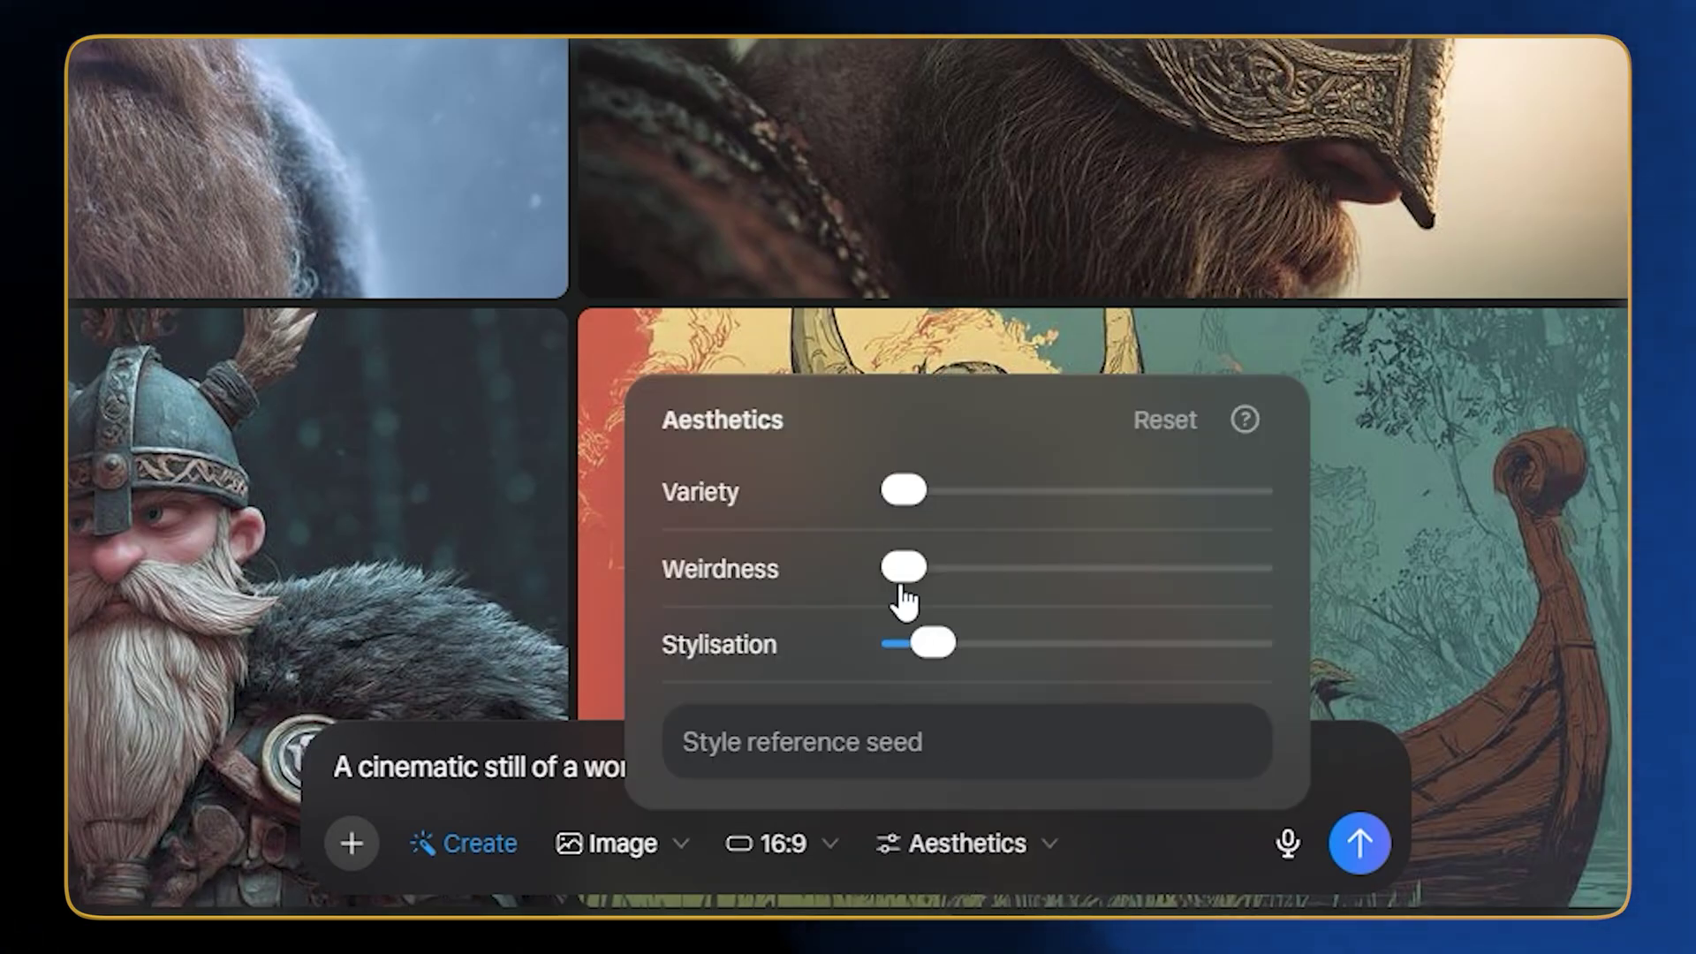
{"action": "mouse_move", "coordinate": [923, 651]}
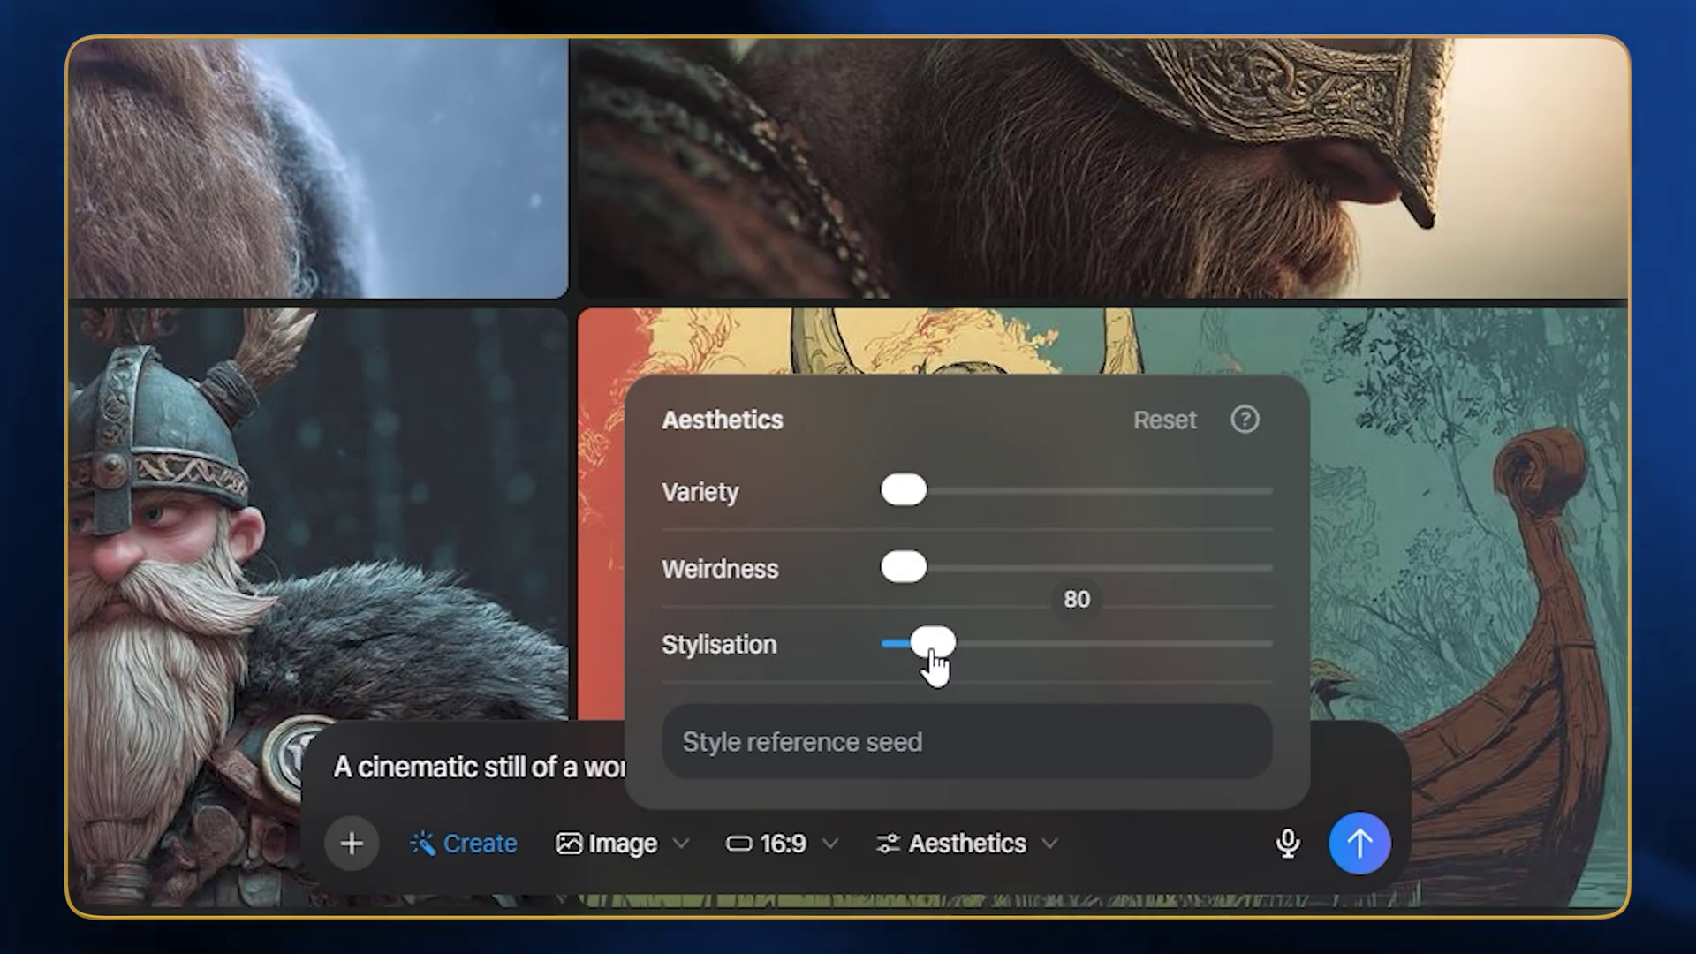
{"action": "mouse_move", "coordinate": [932, 654]}
{"action": "left_mouse_down"}
{"action": "mouse_move", "coordinate": [909, 658]}
{"action": "mouse_move", "coordinate": [922, 670]}
{"action": "left_mouse_up"}
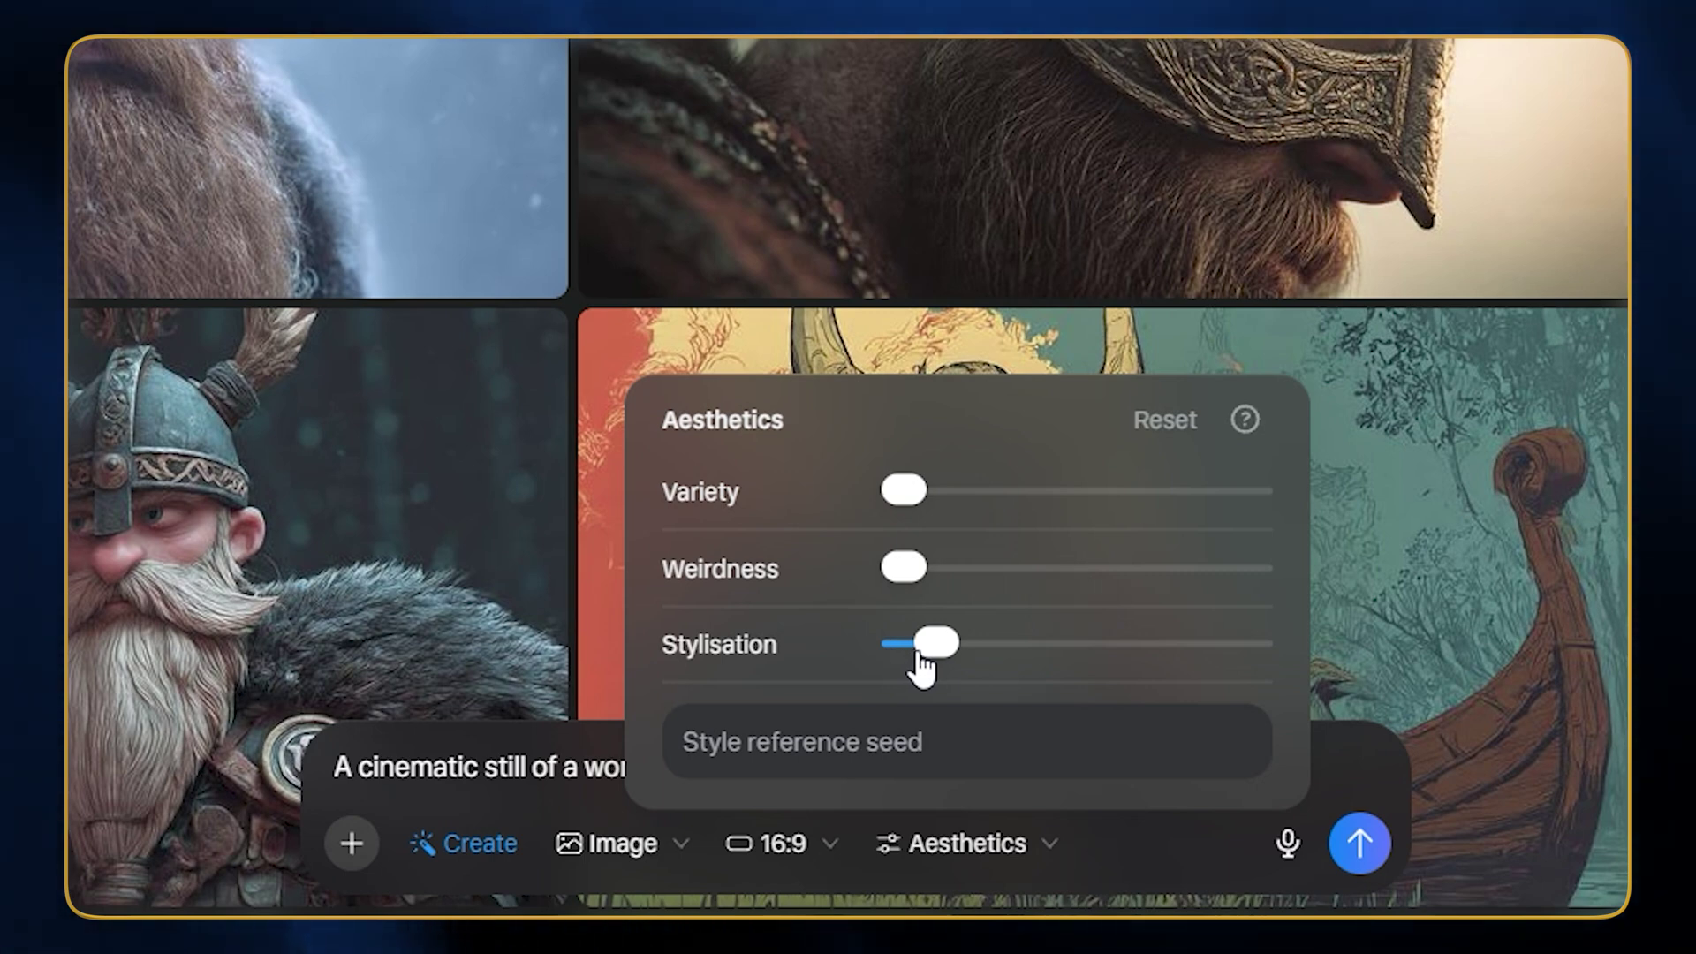
{"action": "left_click_drag", "start_coordinate": [925, 668], "coordinate": [919, 658]}
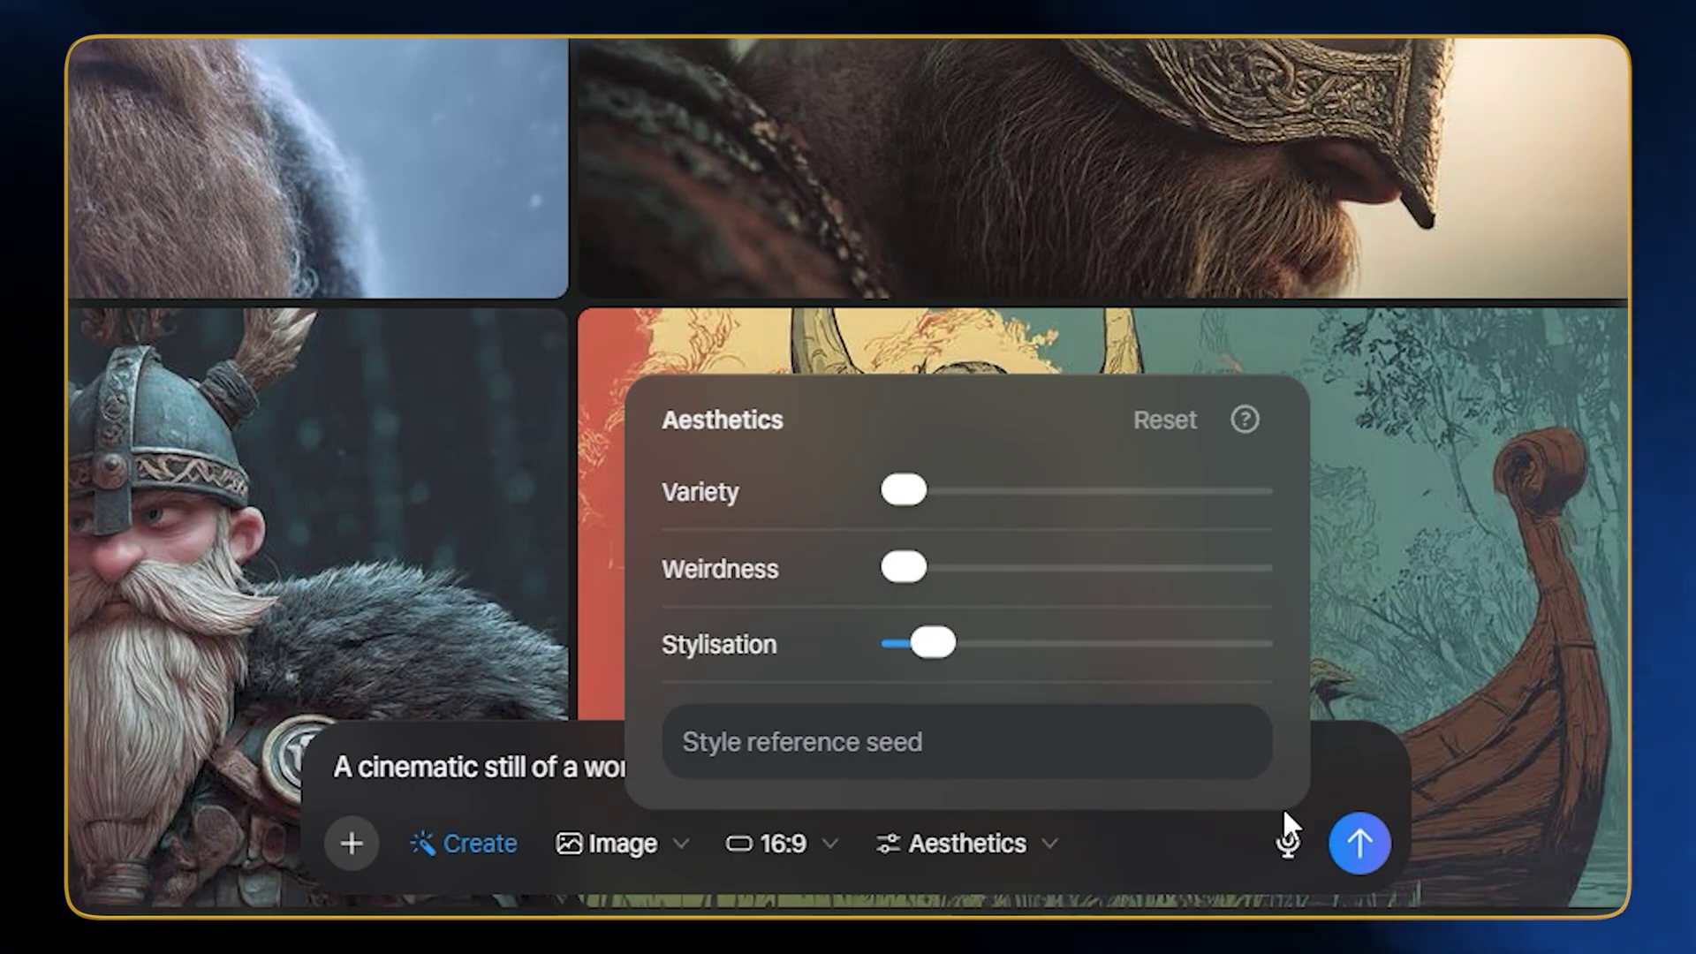
{"action": "left_click", "coordinate": [1379, 850]}
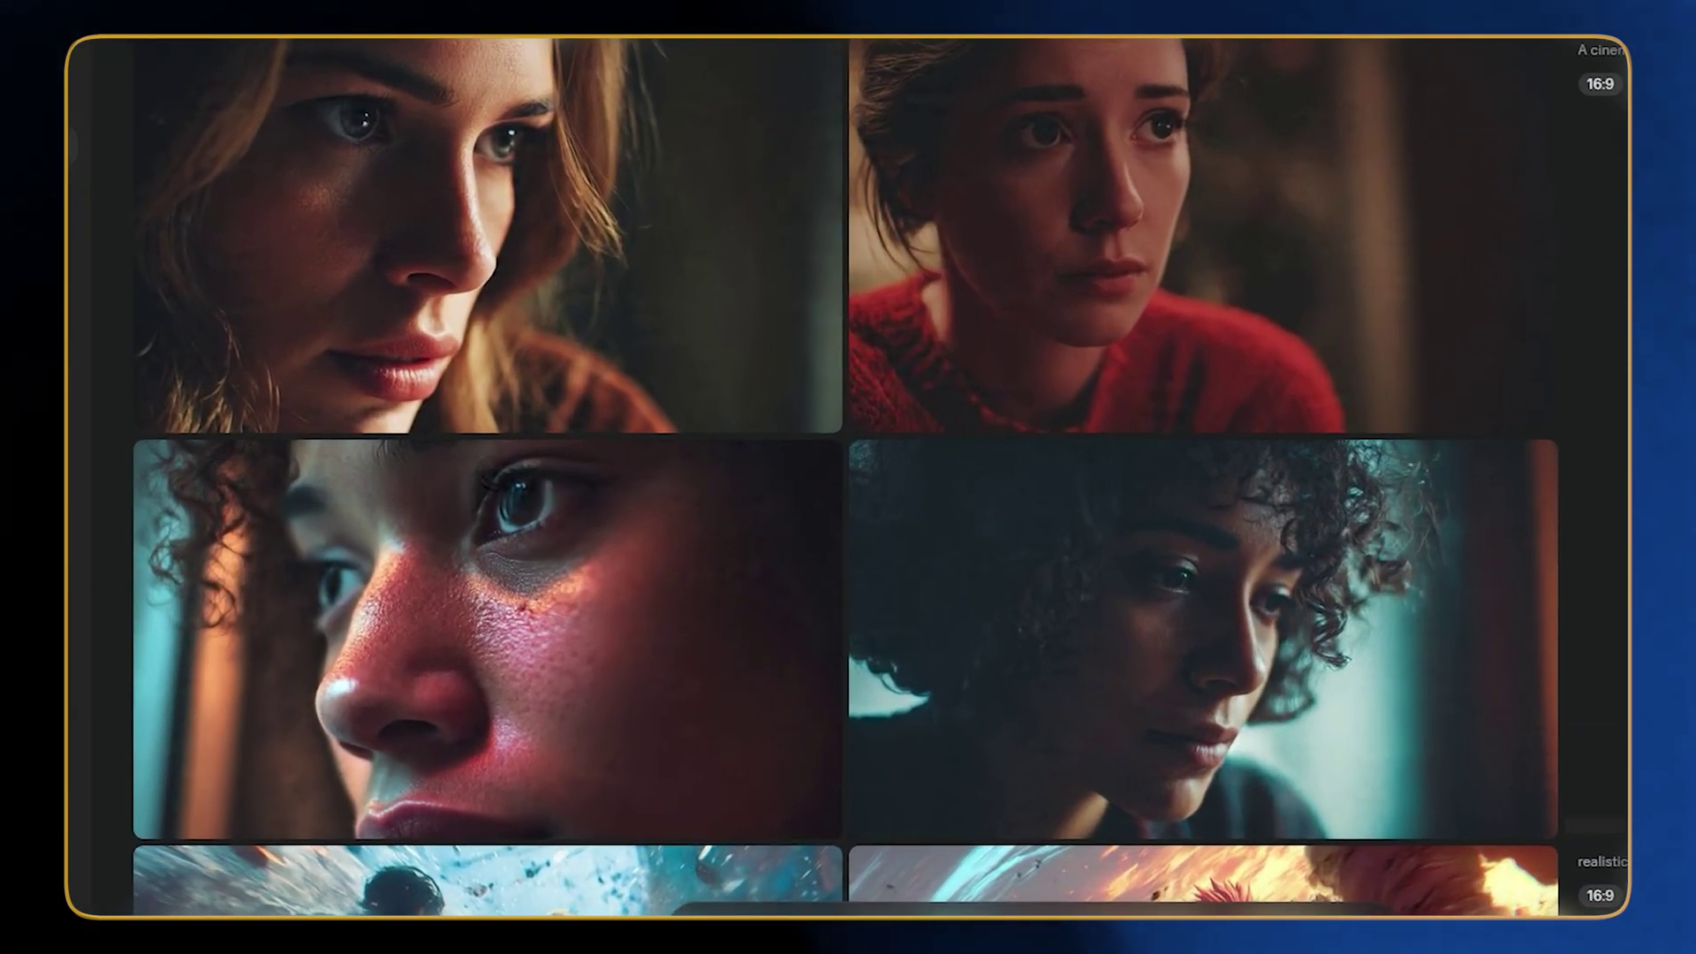
View the first emotional-woman portrait, then recall and select the 'realistic anime action scene' prompt.
{"action": "mouse_move", "coordinate": [695, 731]}
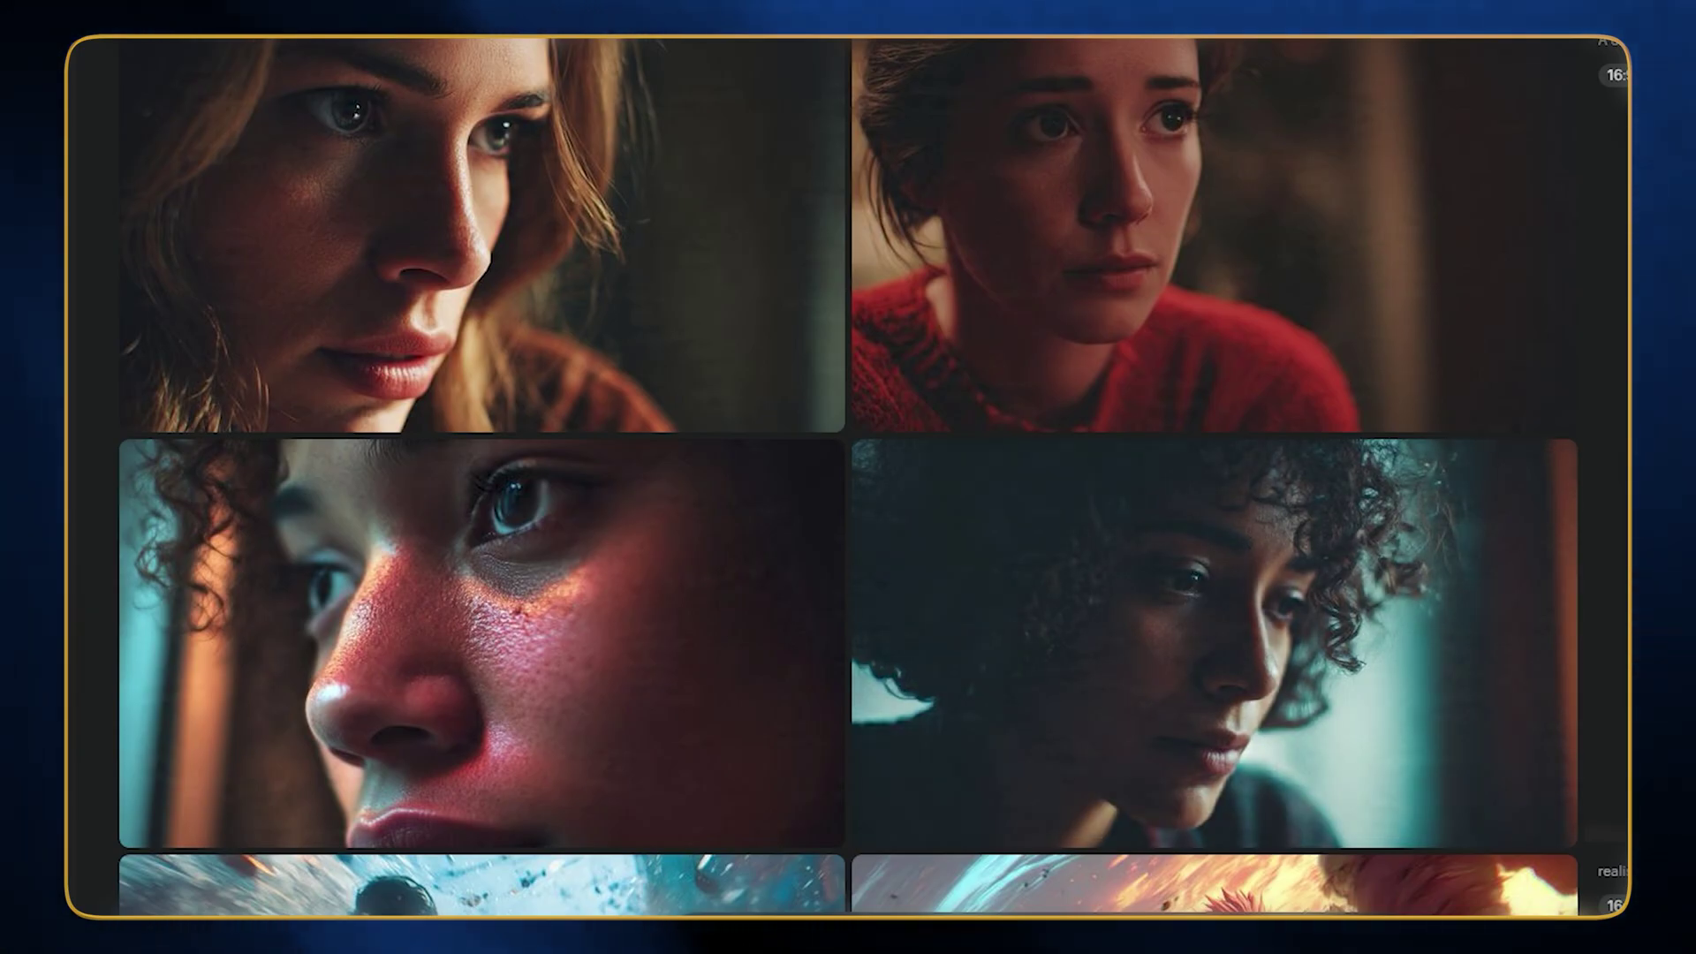
{"action": "left_click", "coordinate": [574, 282]}
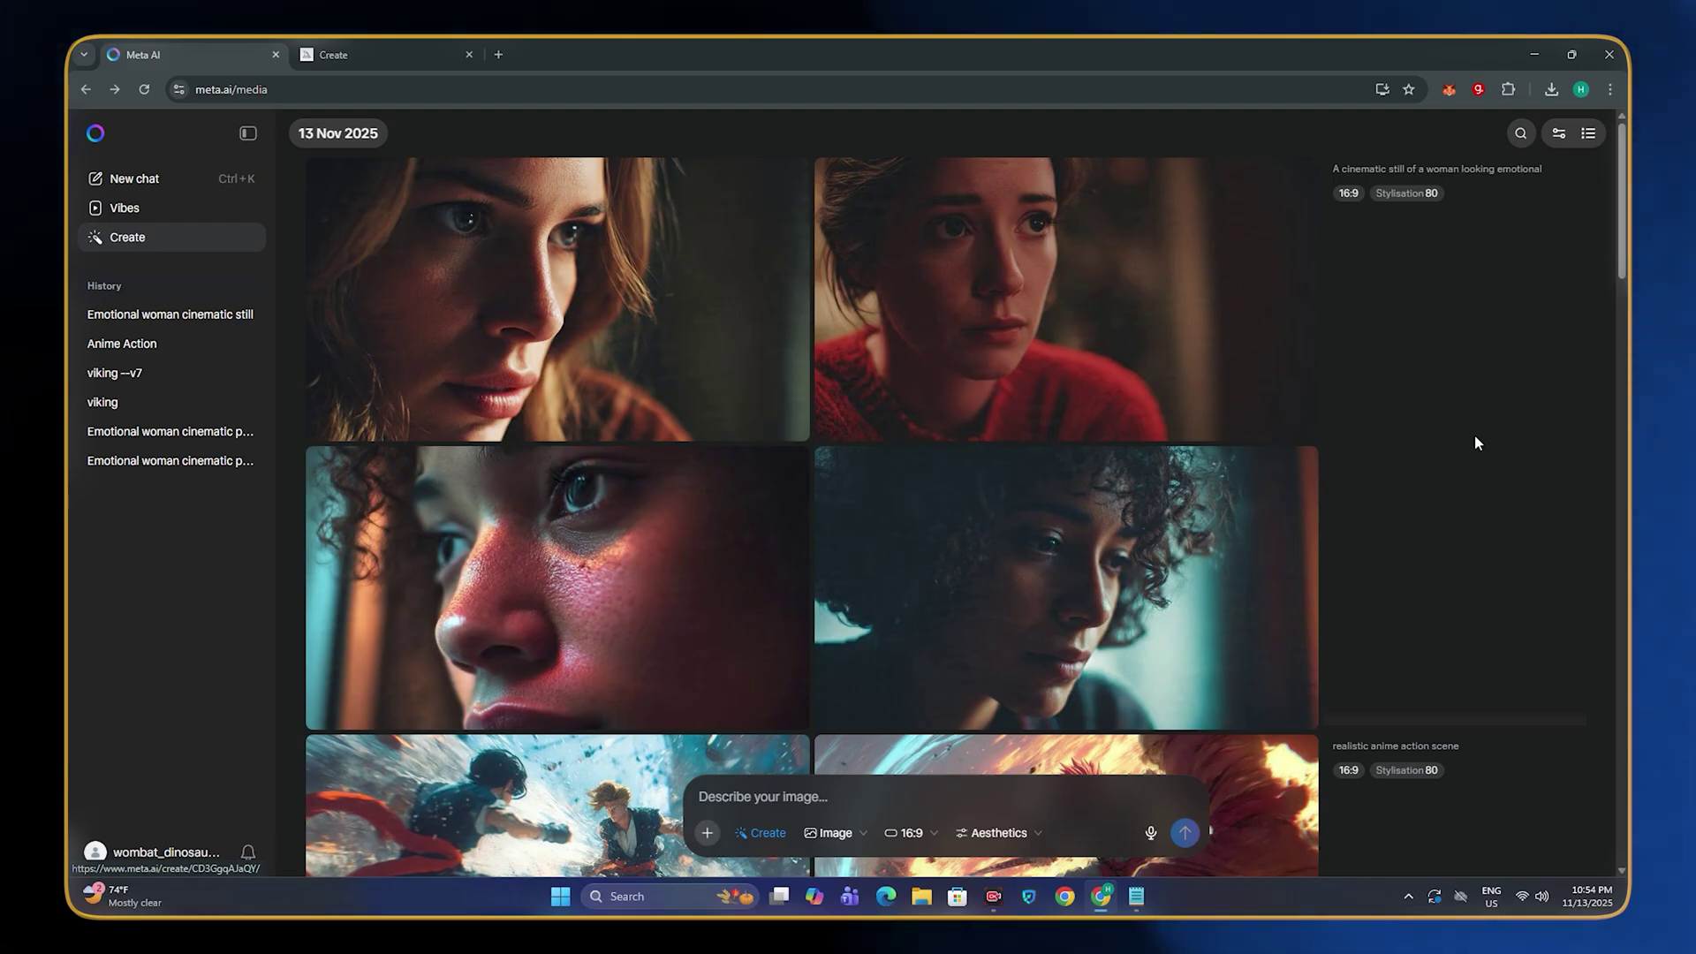
{"action": "type", "text": "realistic anime action scene"}
{"action": "key", "text": "Home"}
{"action": "key", "text": "shift+Right"}
{"action": "key", "text": "shift+Right"}
{"action": "key", "text": "shift+Right"}
{"action": "key", "text": "shift+Right"}
{"action": "key", "text": "shift+Right"}
{"action": "key", "text": "shift+Right"}
{"action": "key", "text": "shift+Right"}
{"action": "key", "text": "shift+Right"}
{"action": "key", "text": "shift+Right"}
{"action": "key", "text": "shift+Right"}
{"action": "key", "text": "shift+Right"}
{"action": "key", "text": "shift+Right"}
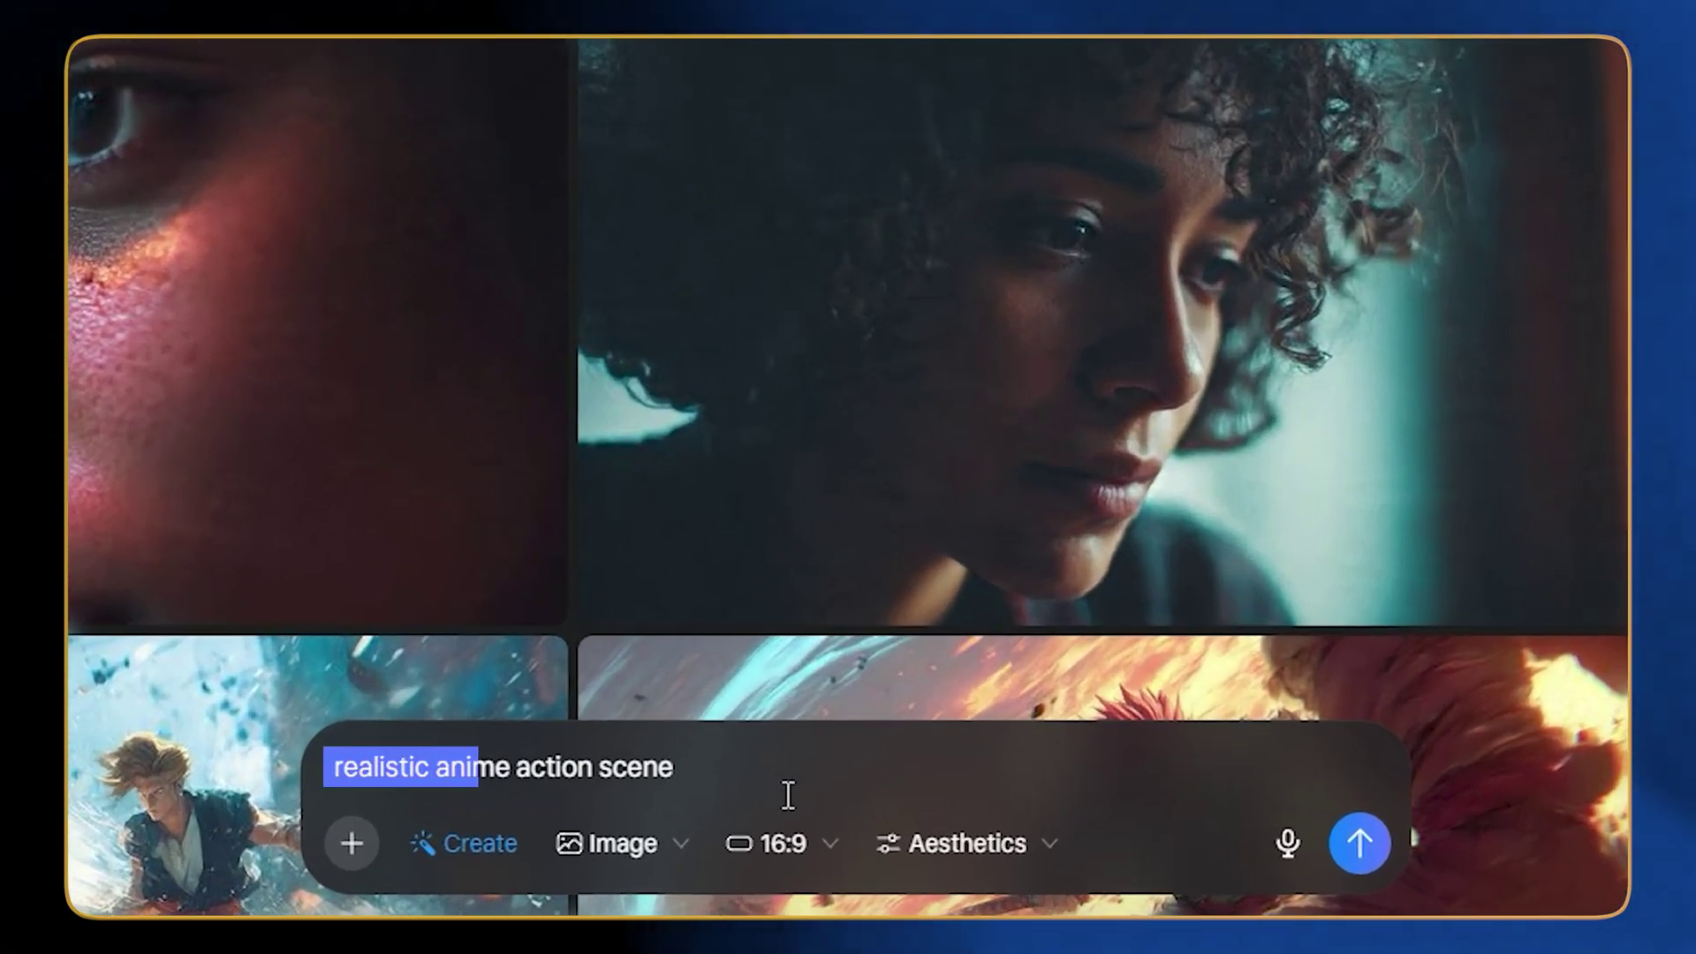
{"action": "key", "text": "shift+Right"}
{"action": "key", "text": "shift+Right"}
{"action": "key", "text": "shift+Right"}
{"action": "key", "text": "shift+Right"}
{"action": "key", "text": "shift+Right"}
{"action": "key", "text": "shift+Right"}
{"action": "key", "text": "shift+Right"}
{"action": "key", "text": "shift+Right"}
{"action": "key", "text": "shift+Right"}
{"action": "key", "text": "shift+Right"}
{"action": "key", "text": "shift+Right"}
{"action": "key", "text": "shift+Right"}
{"action": "key", "text": "shift+Right"}
{"action": "key", "text": "shift+Right"}
{"action": "key", "text": "shift+Right"}
{"action": "key", "text": "shift+Right"}
Submit the 'realistic anime action scene' prompt and browse the resulting anime action images.
{"action": "left_click", "coordinate": [1359, 843]}
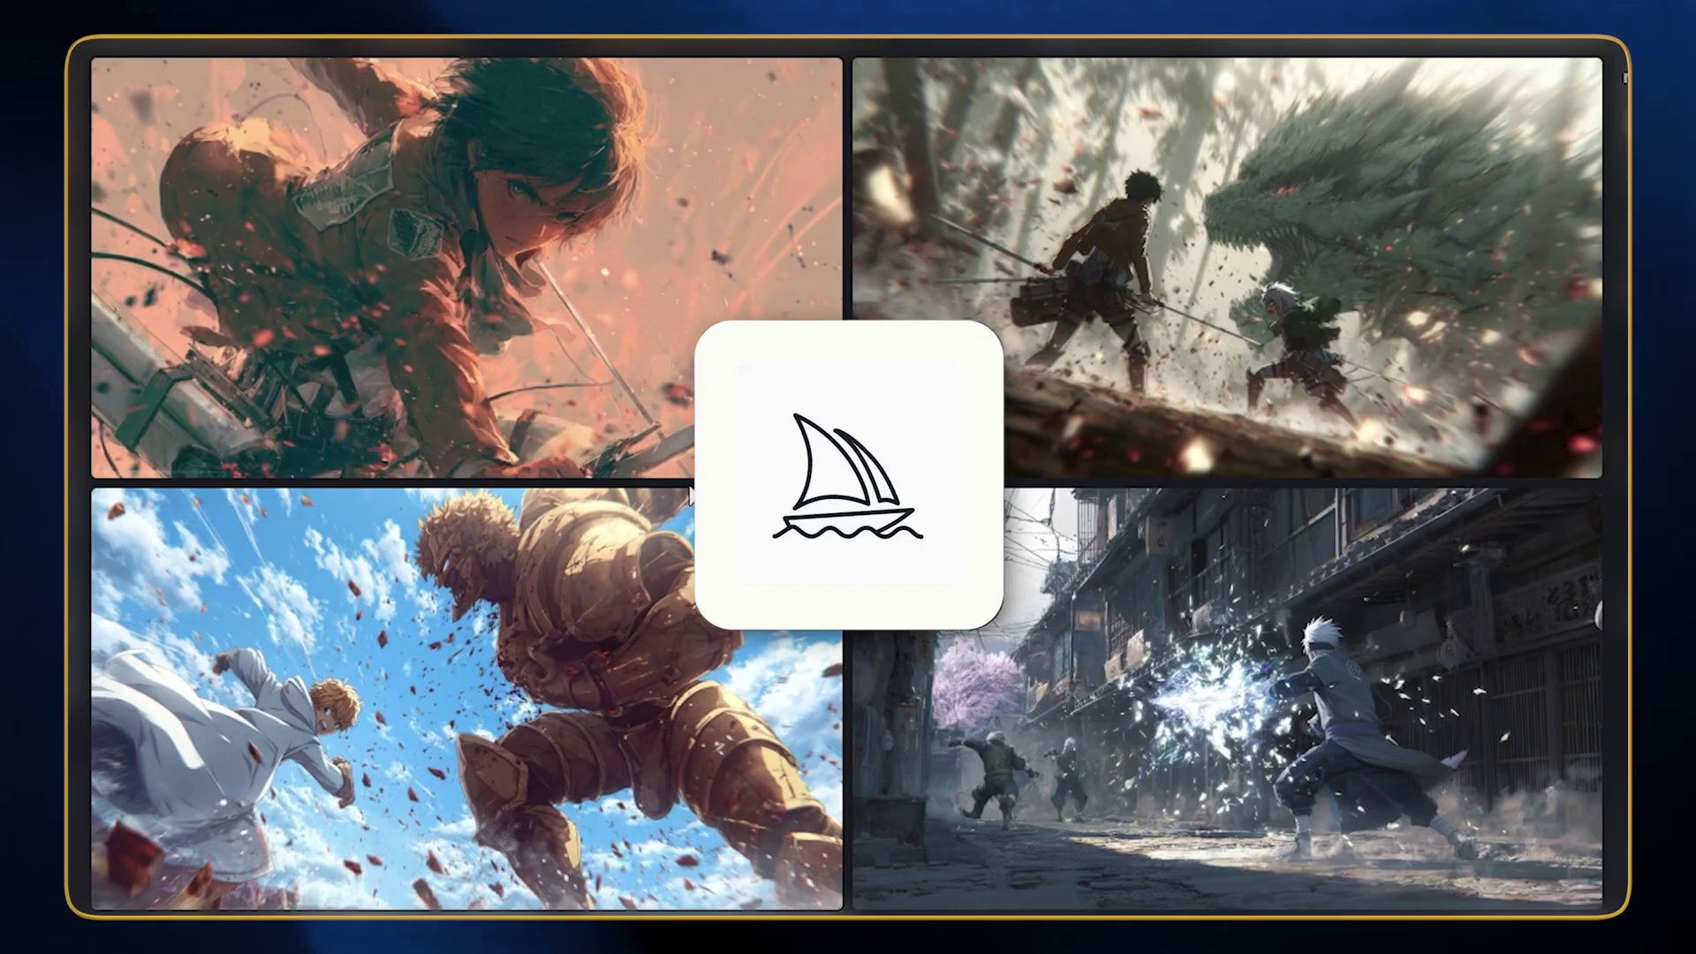
{"action": "mouse_move", "coordinate": [1038, 526]}
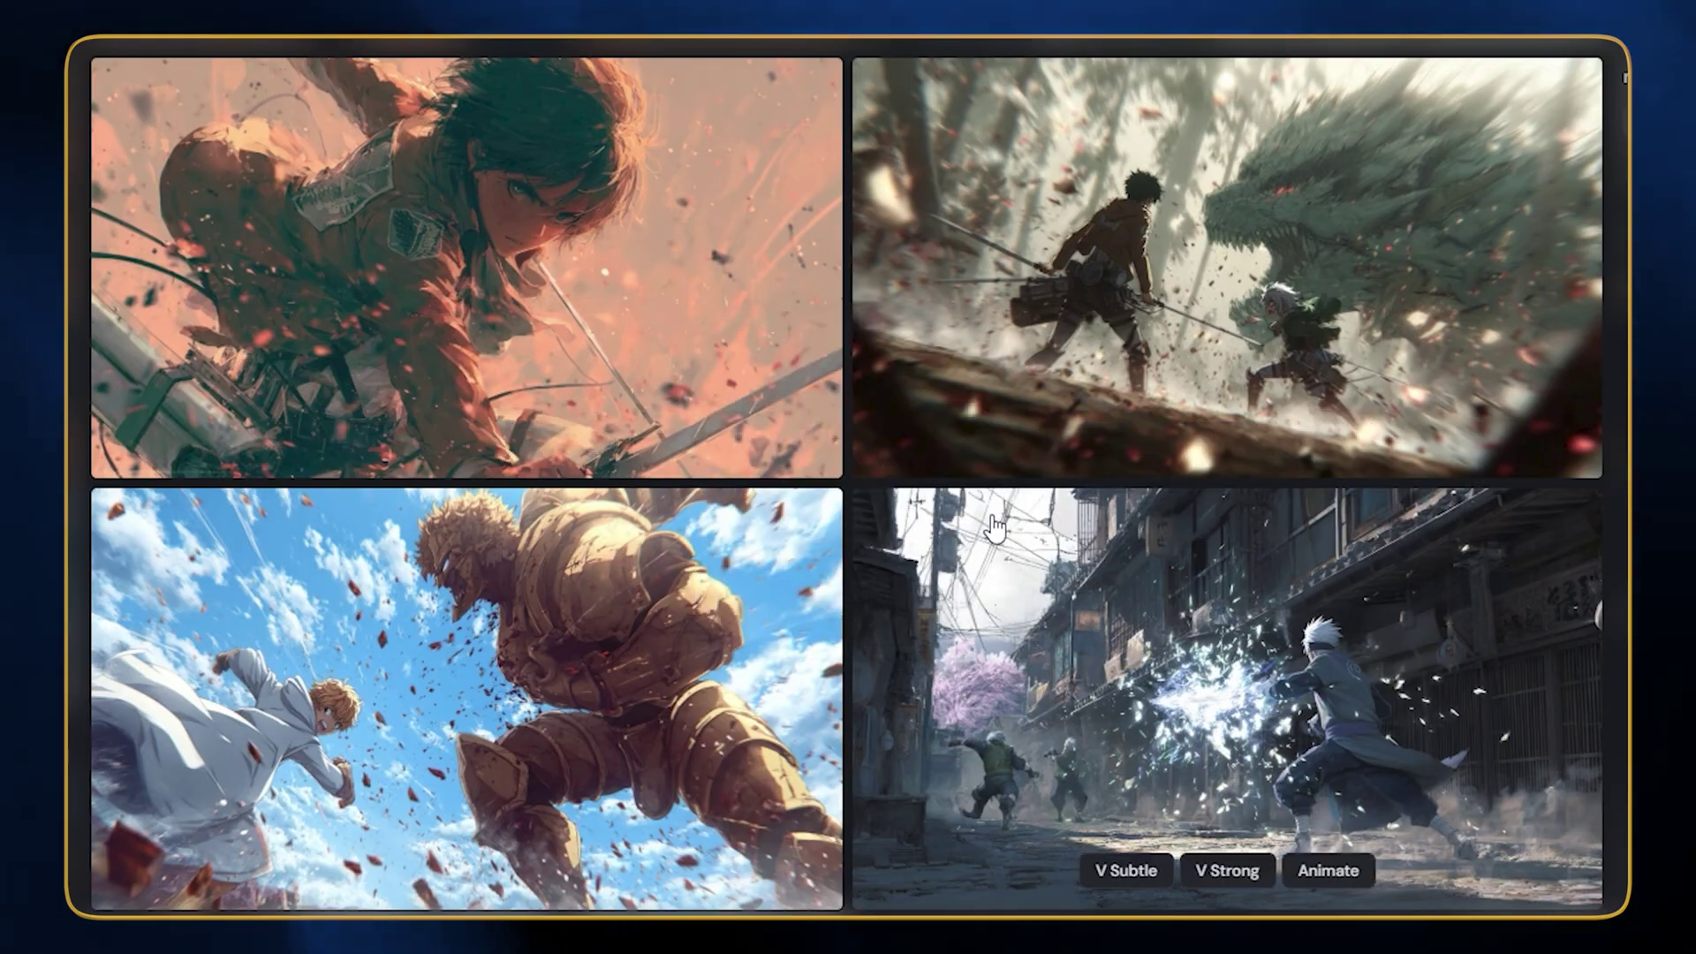
{"action": "mouse_move", "coordinate": [1466, 460]}
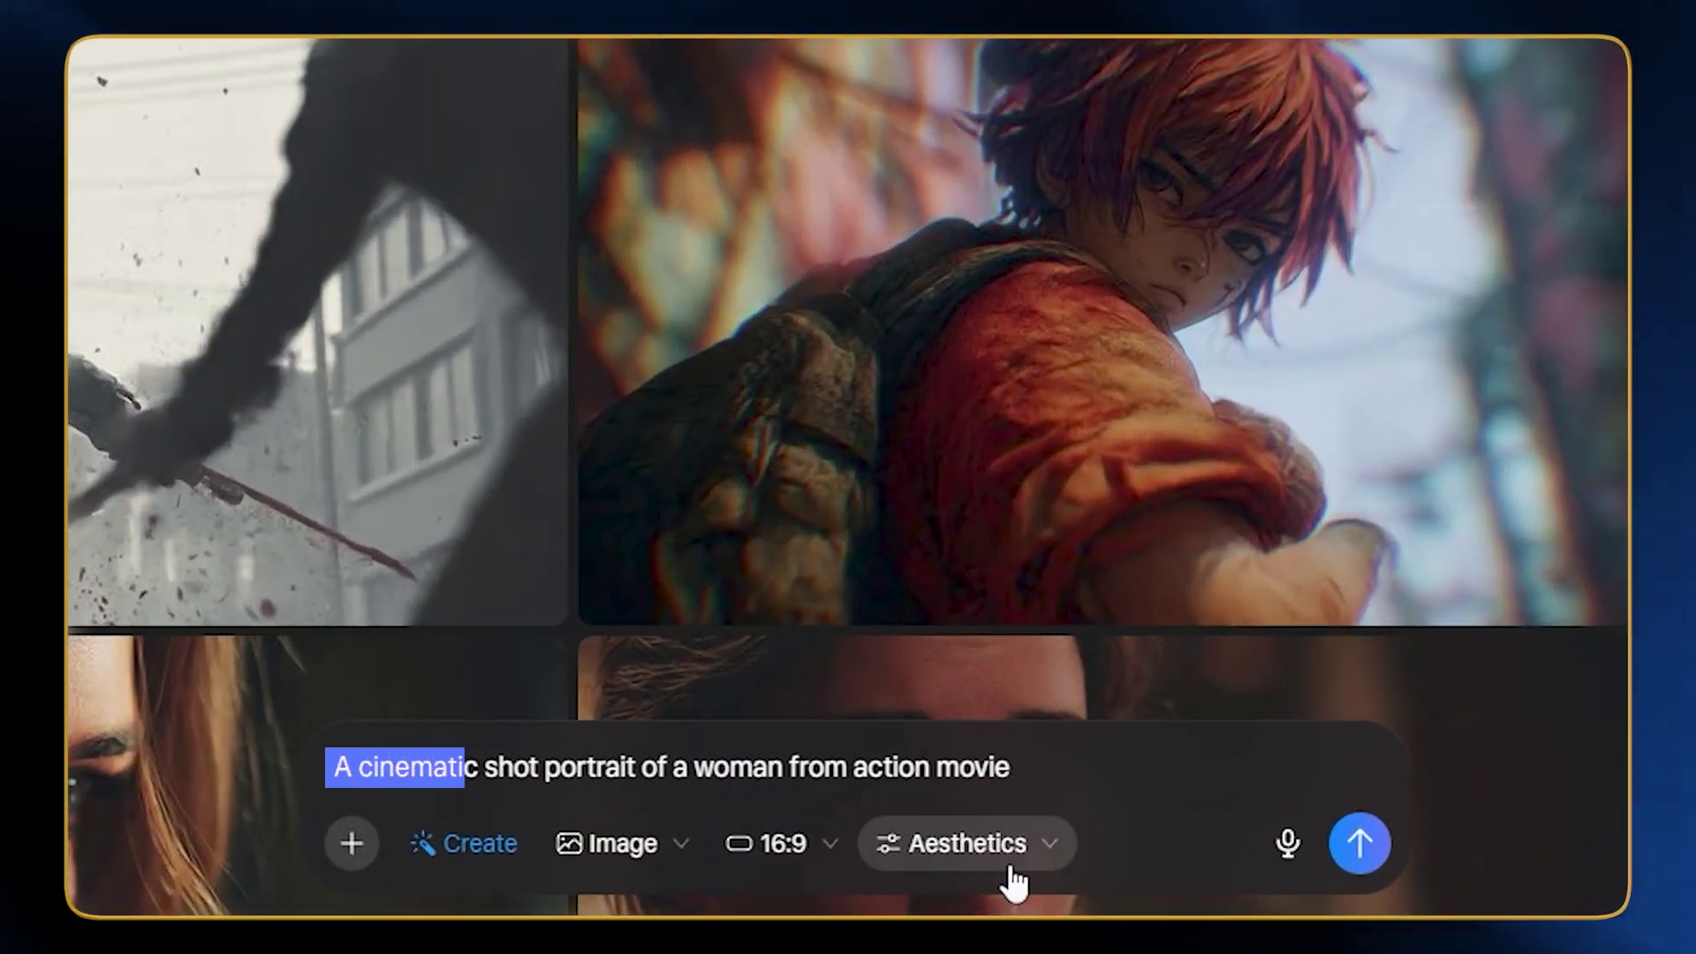
Raise the Stylisation strength to 70 in the Aesthetics settings.
{"action": "left_click", "coordinate": [968, 846]}
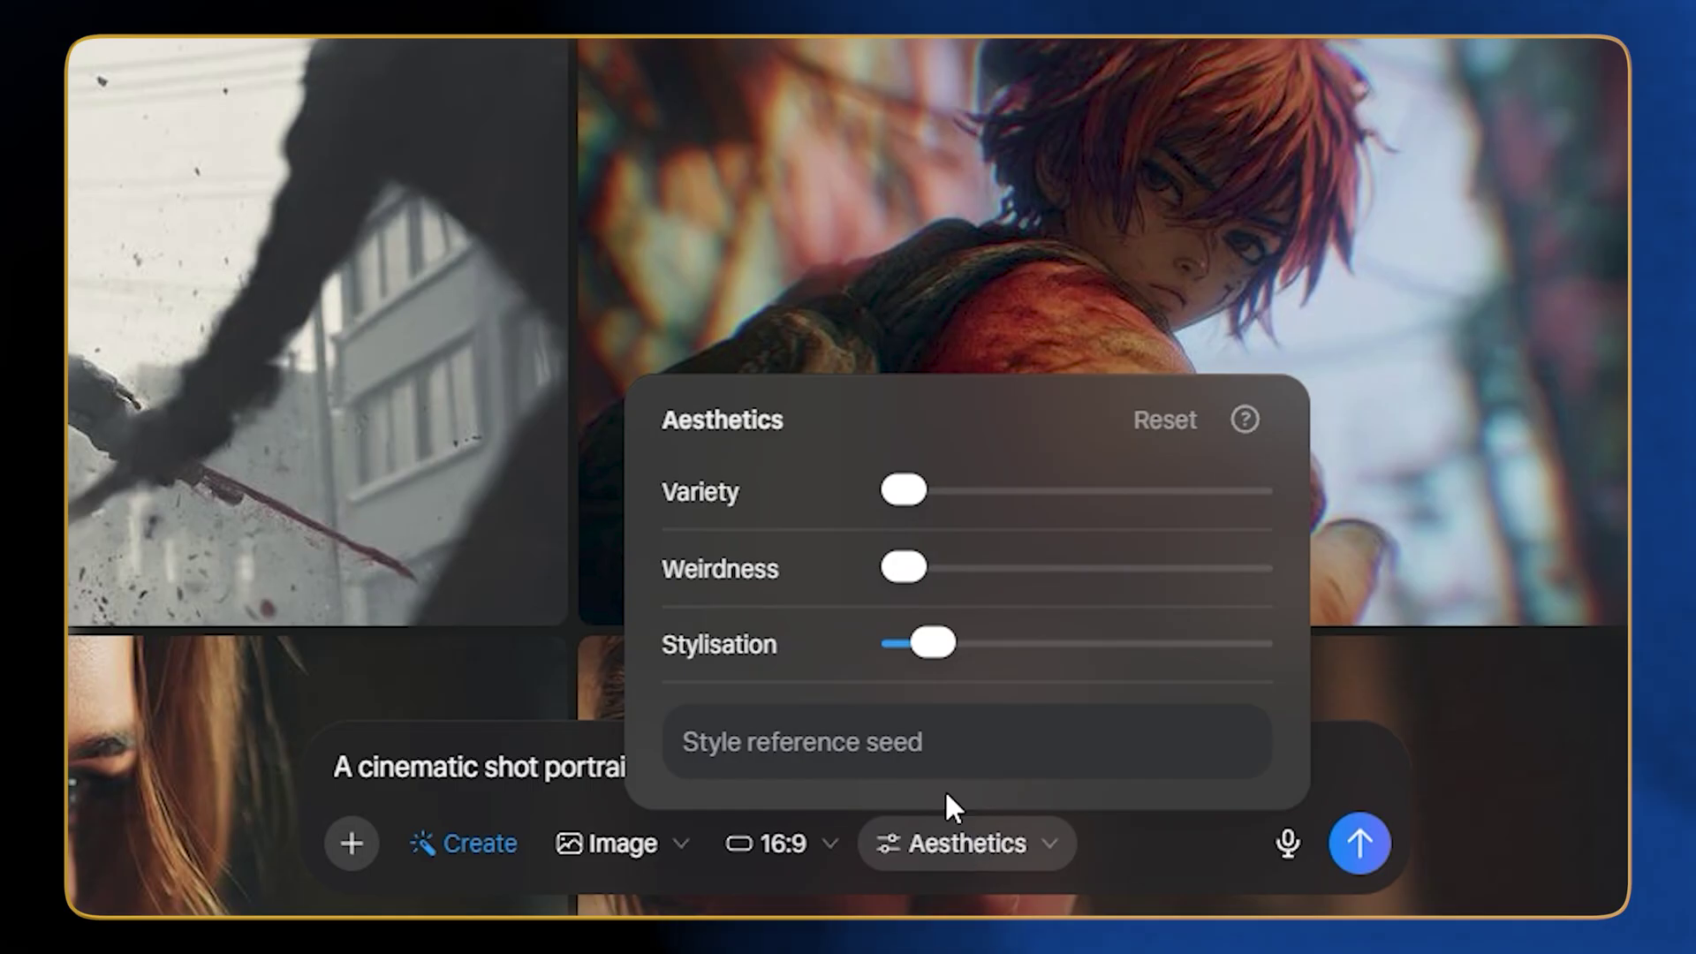
{"action": "mouse_move", "coordinate": [910, 662]}
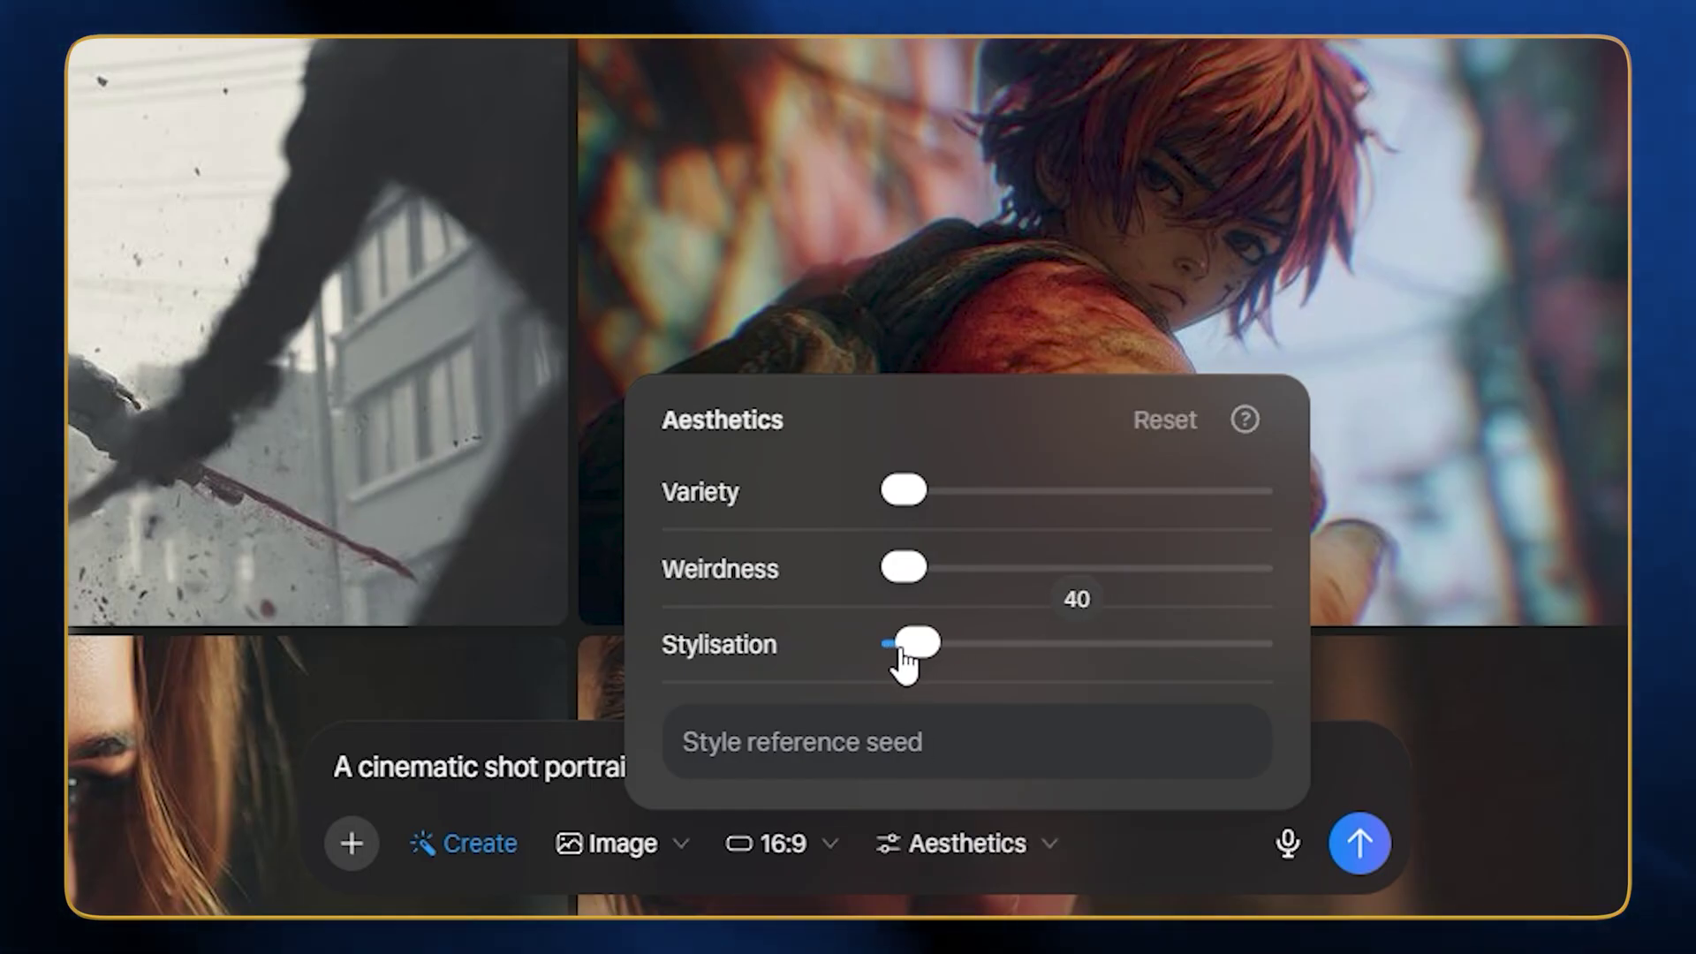
{"action": "mouse_move", "coordinate": [905, 644]}
{"action": "left_mouse_down"}
{"action": "mouse_move", "coordinate": [892, 651]}
{"action": "mouse_move", "coordinate": [914, 652]}
{"action": "left_mouse_up"}
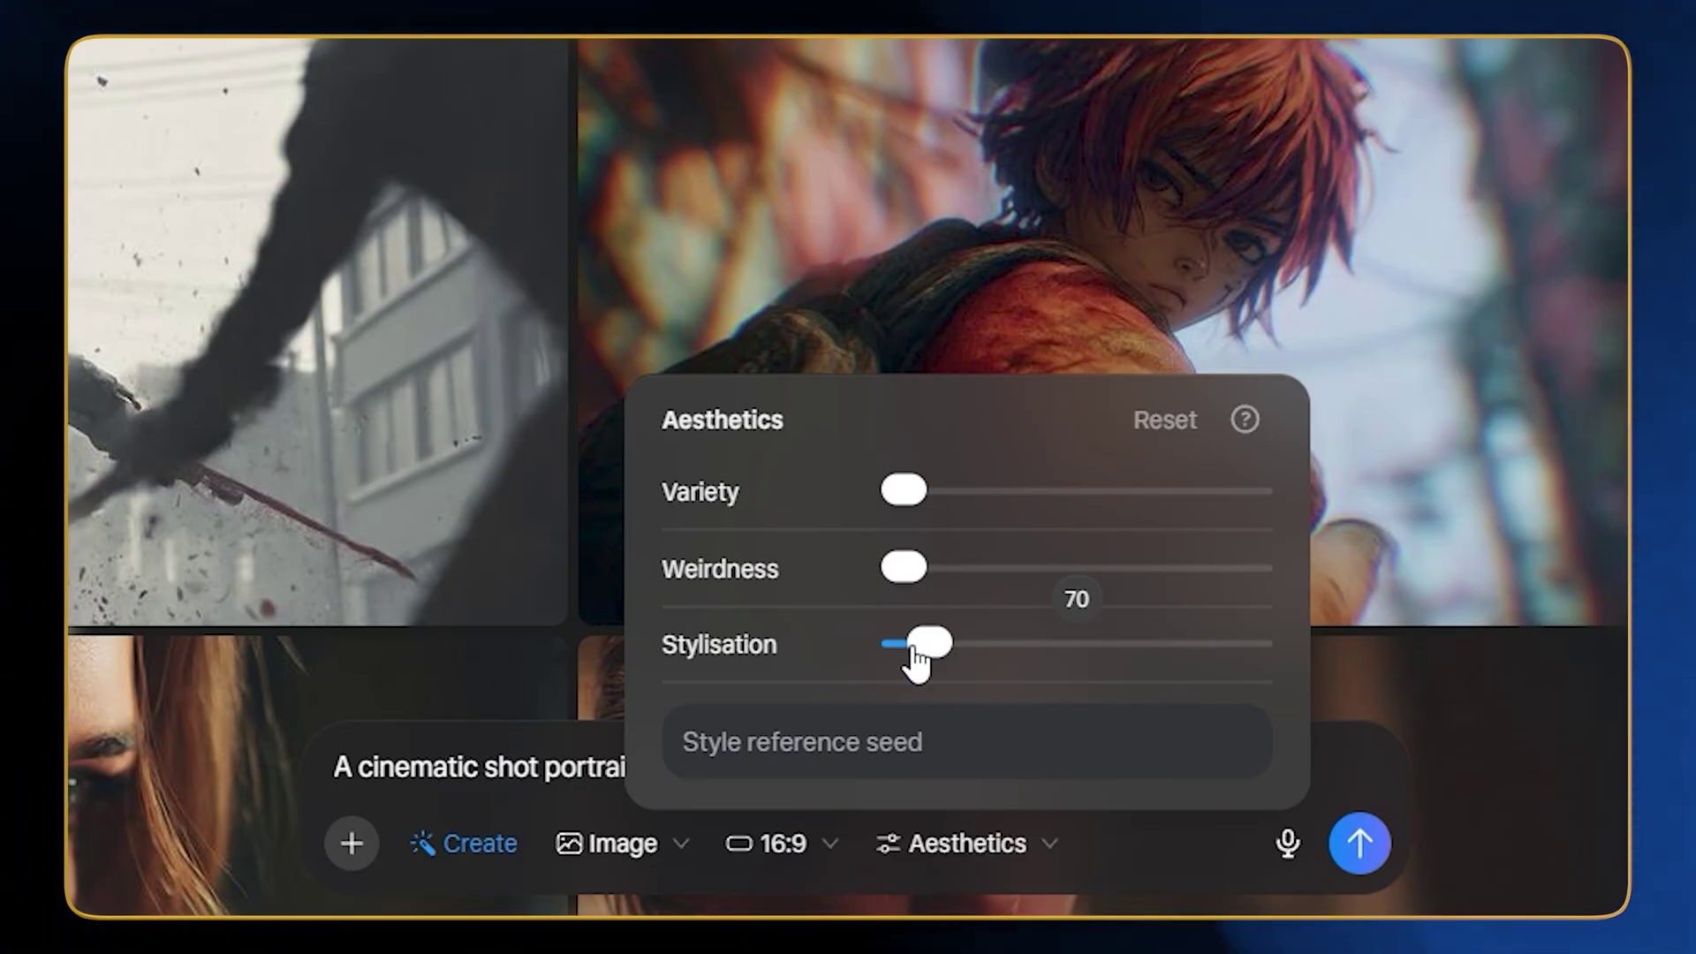
{"action": "key", "text": "Escape"}
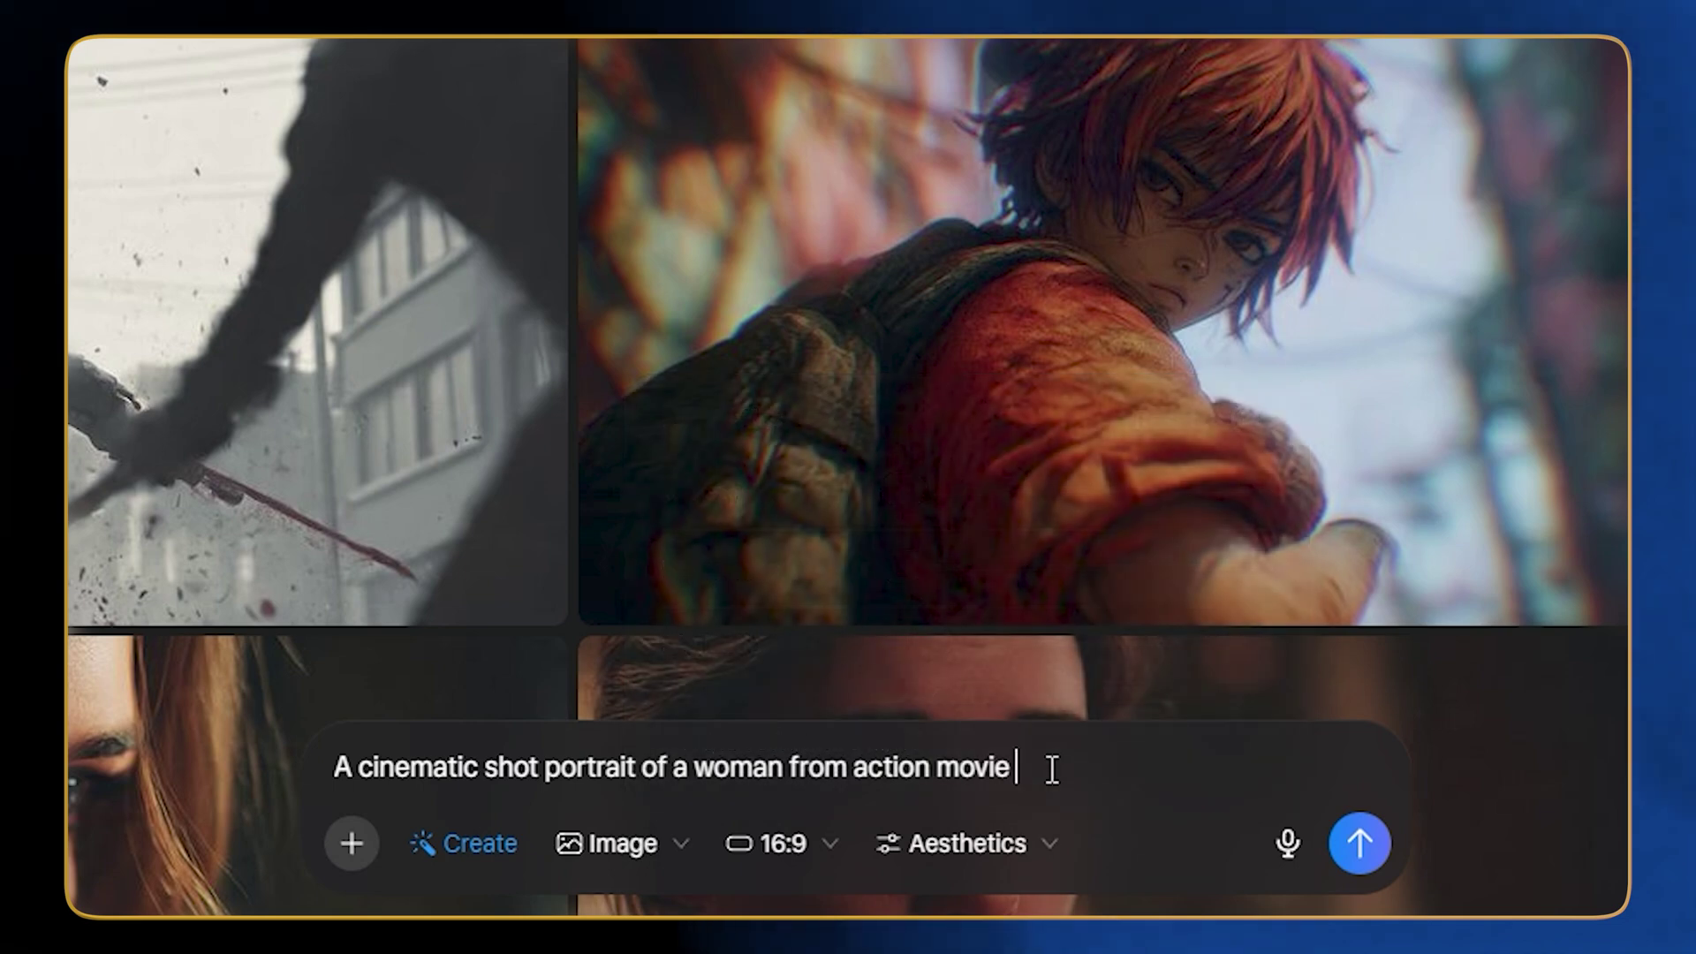
Add ', realistic , 8k' after 'movie' in the action-movie portrait prompt and generate images.
{"action": "type", "text": "--v7"}
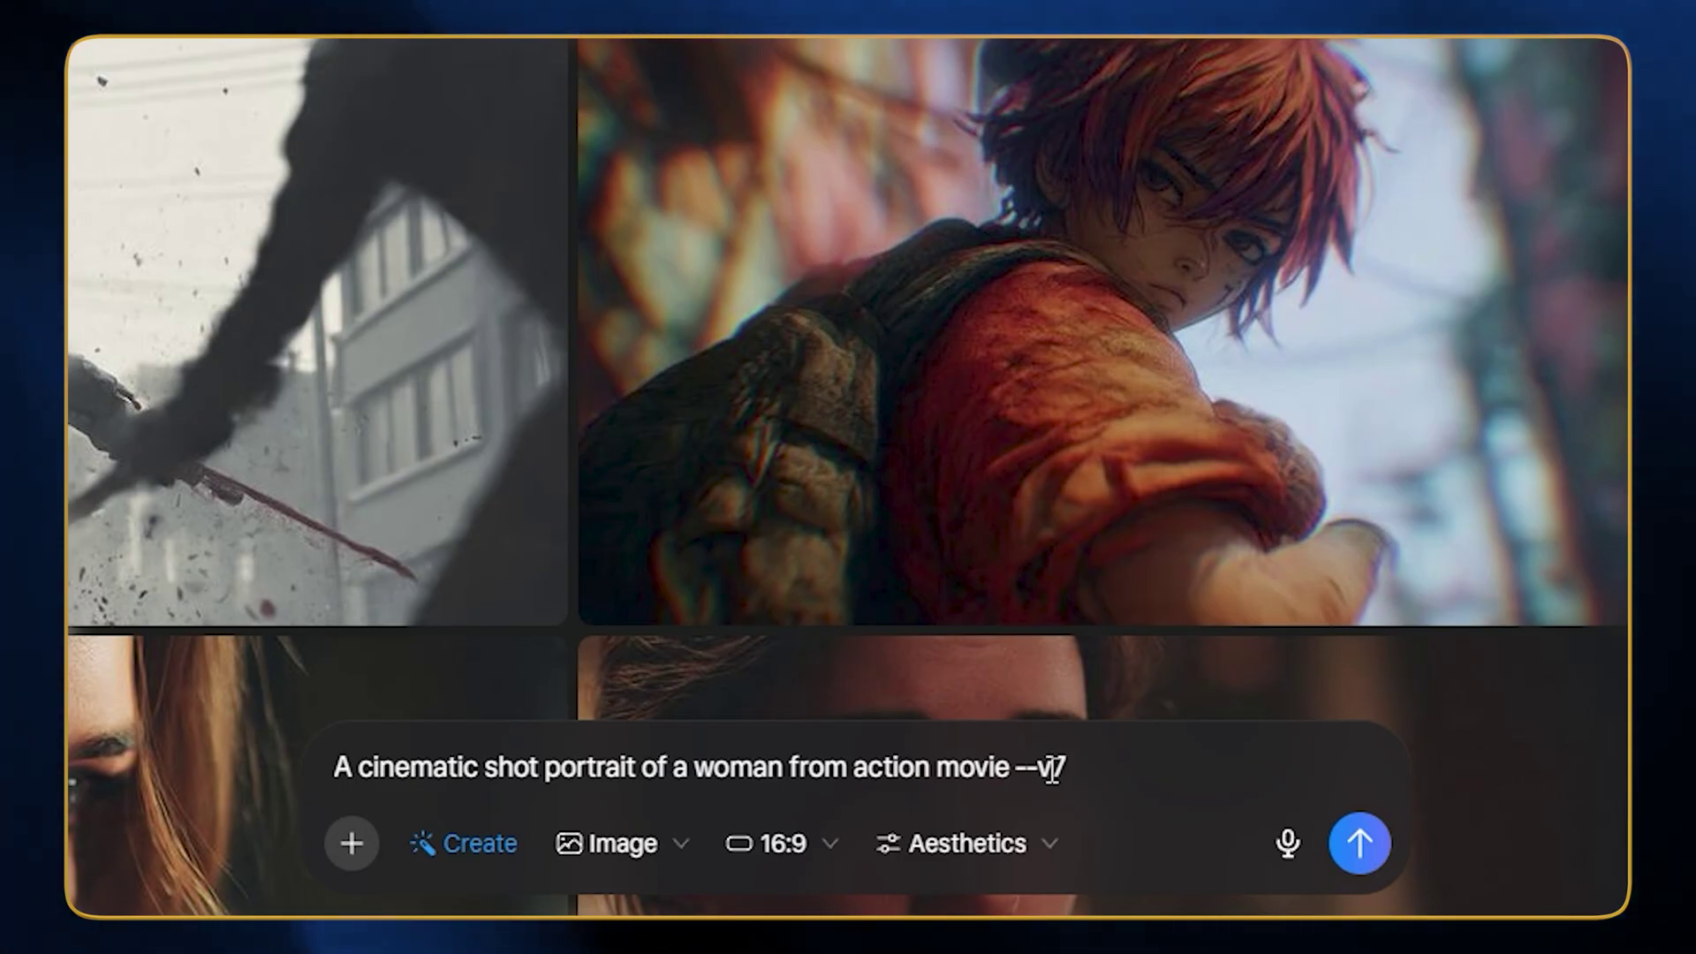
{"action": "left_click", "coordinate": [1014, 767]}
{"action": "type", "text": ", realistic , 8k"}
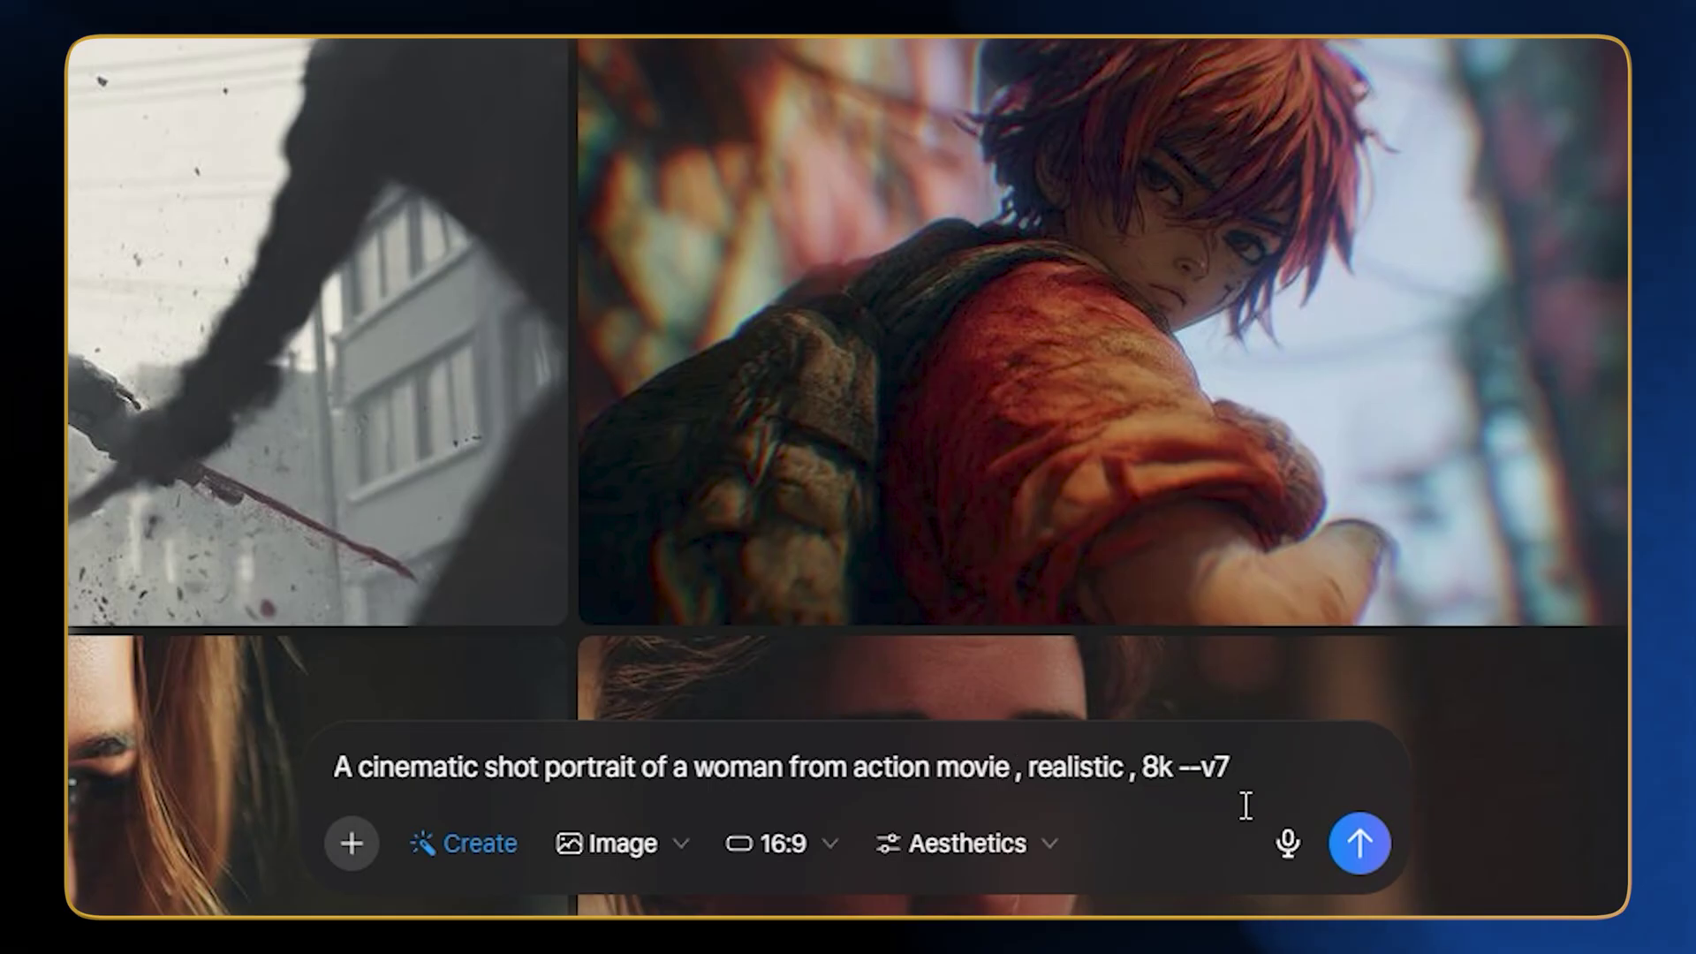
{"action": "left_click", "coordinate": [1018, 850]}
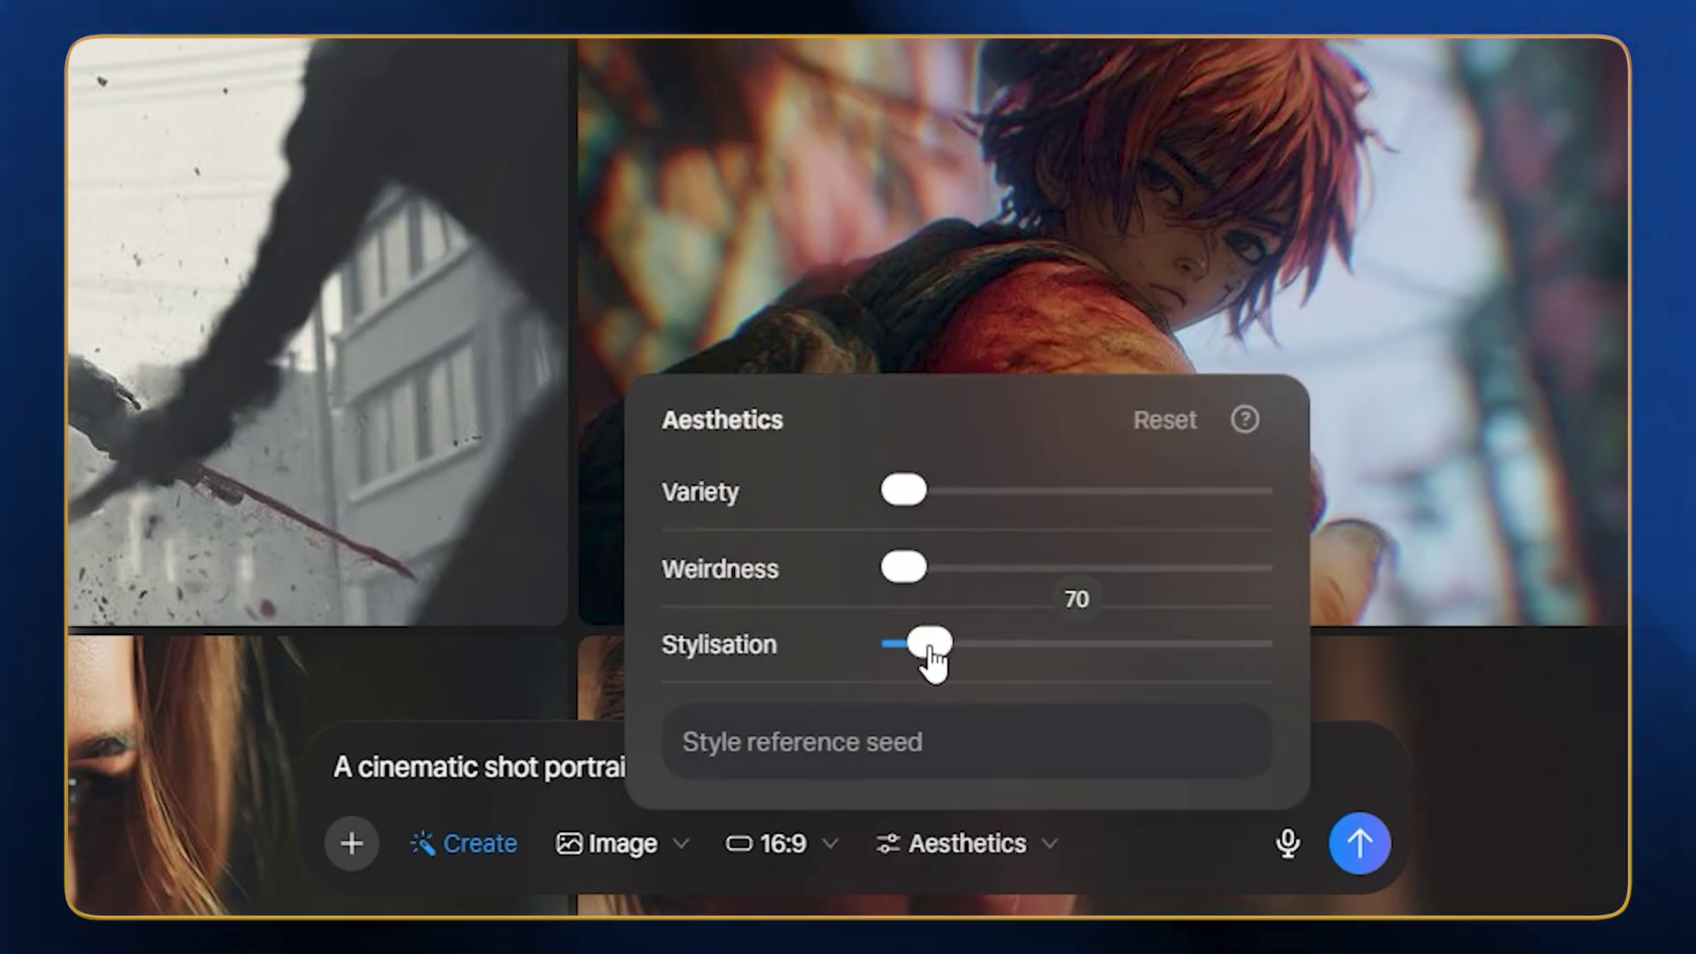
{"action": "left_click", "coordinate": [1162, 843]}
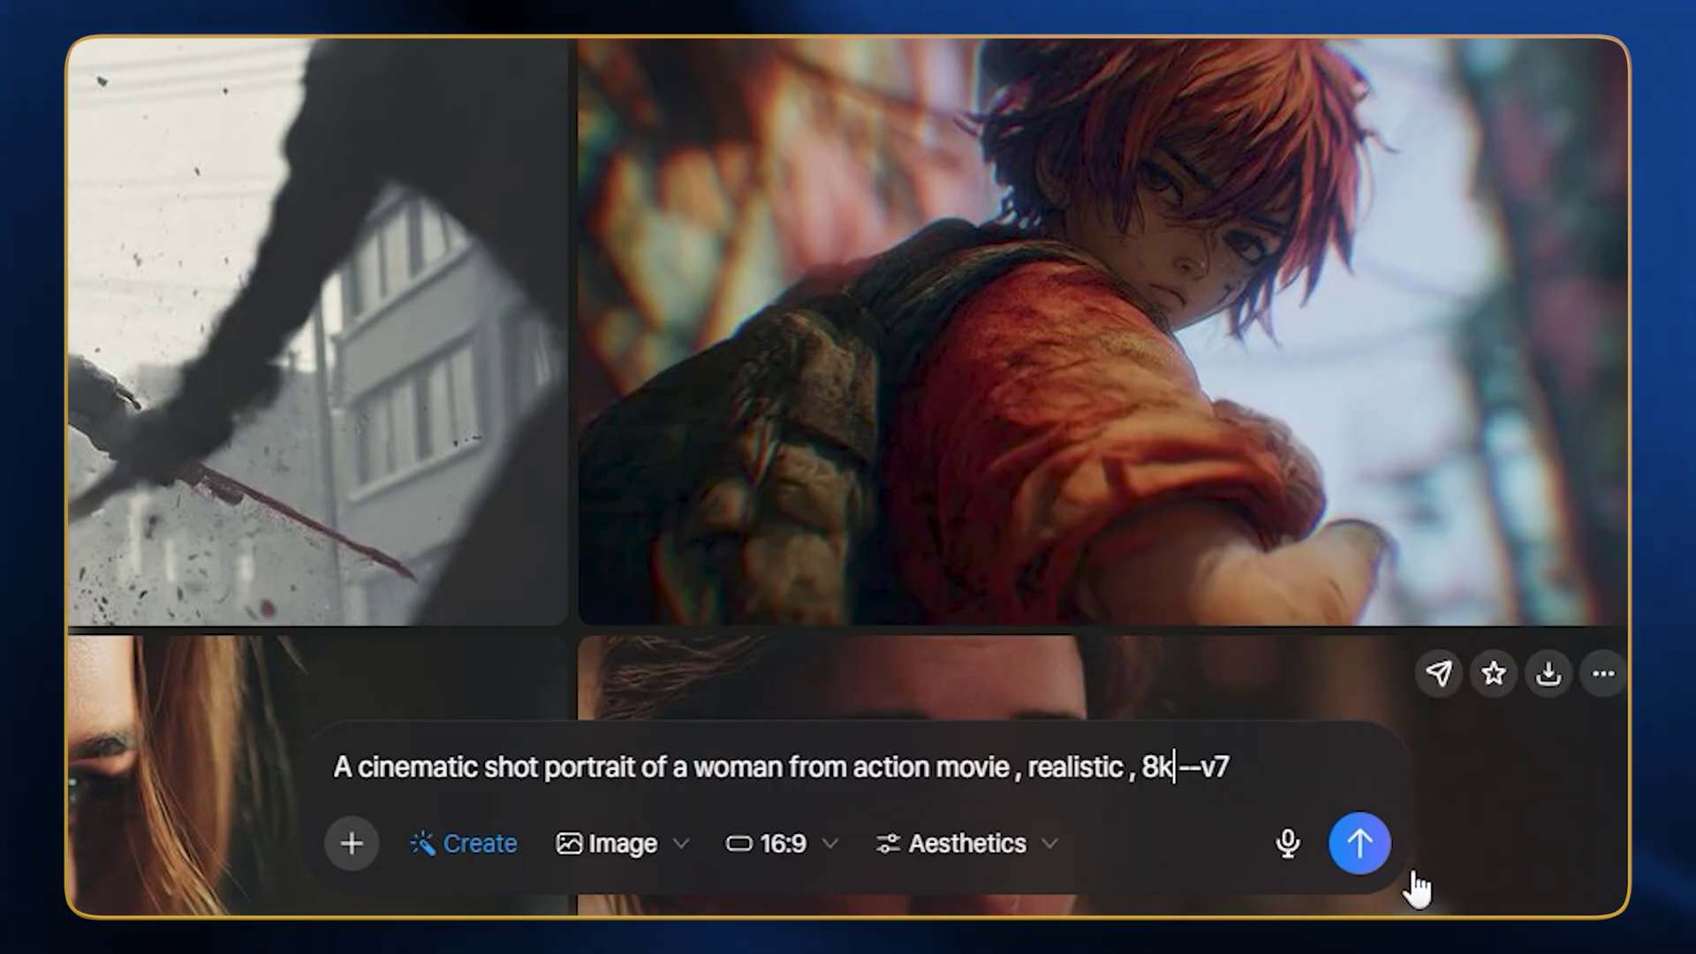
{"action": "left_click", "coordinate": [1366, 857]}
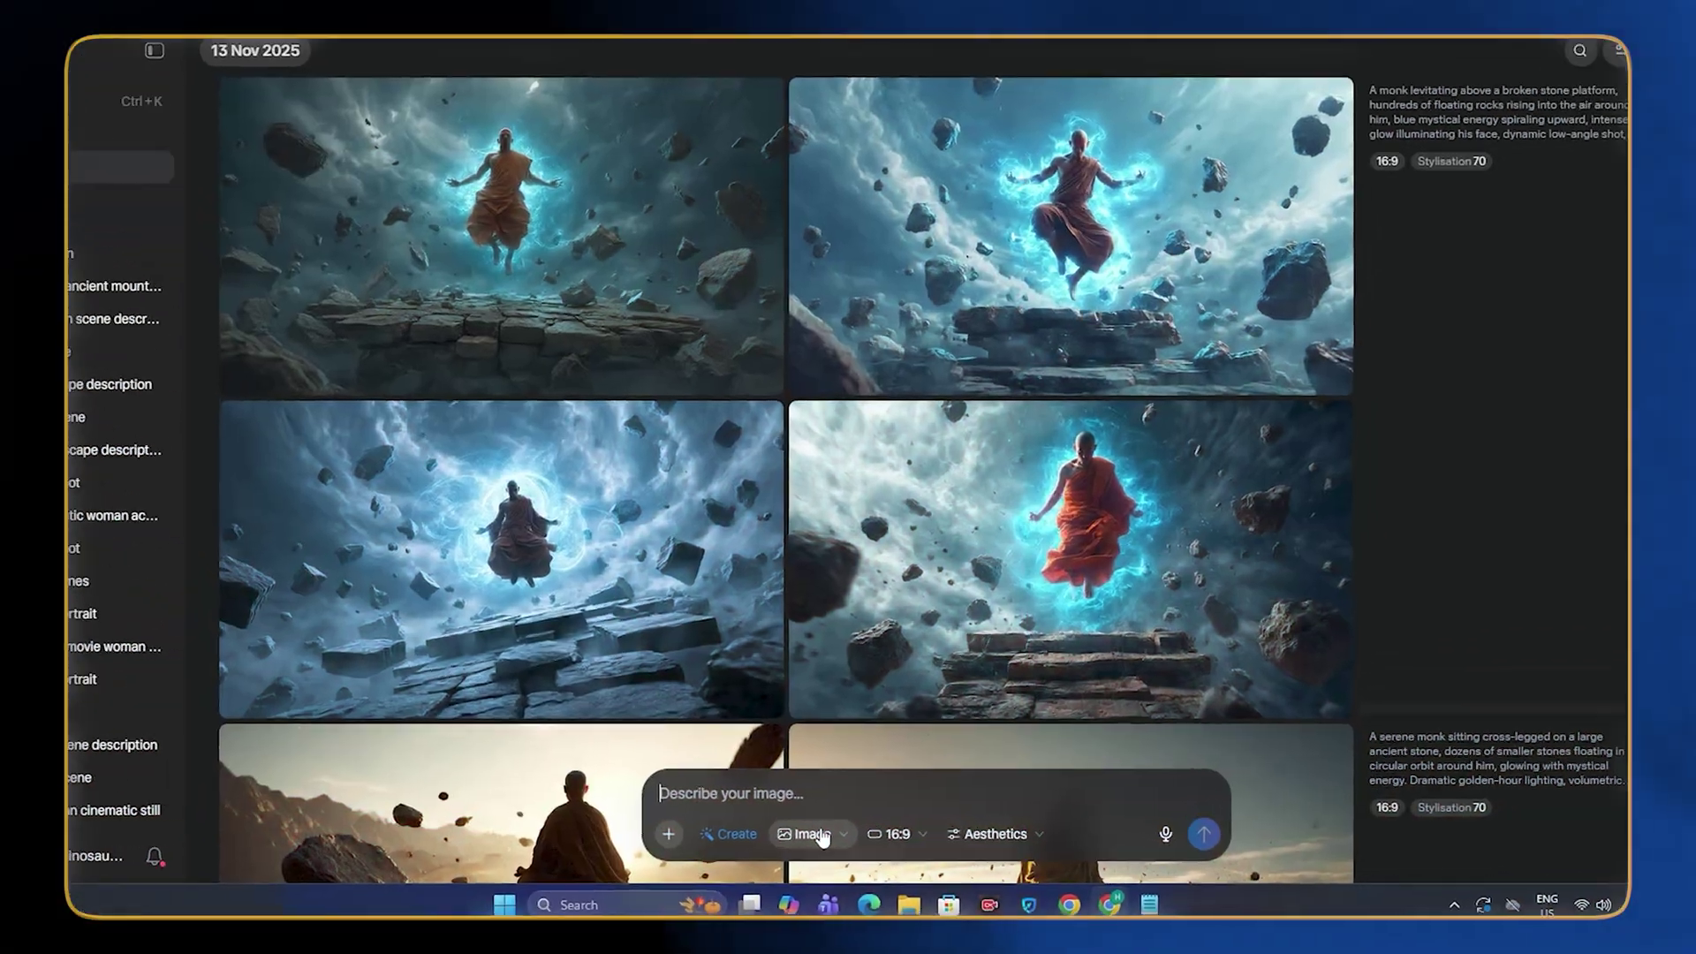
Change the prompt bar's output type from Image to Video, then scroll the monk gallery.
{"action": "left_click", "coordinate": [822, 837]}
{"action": "left_click", "coordinate": [823, 813]}
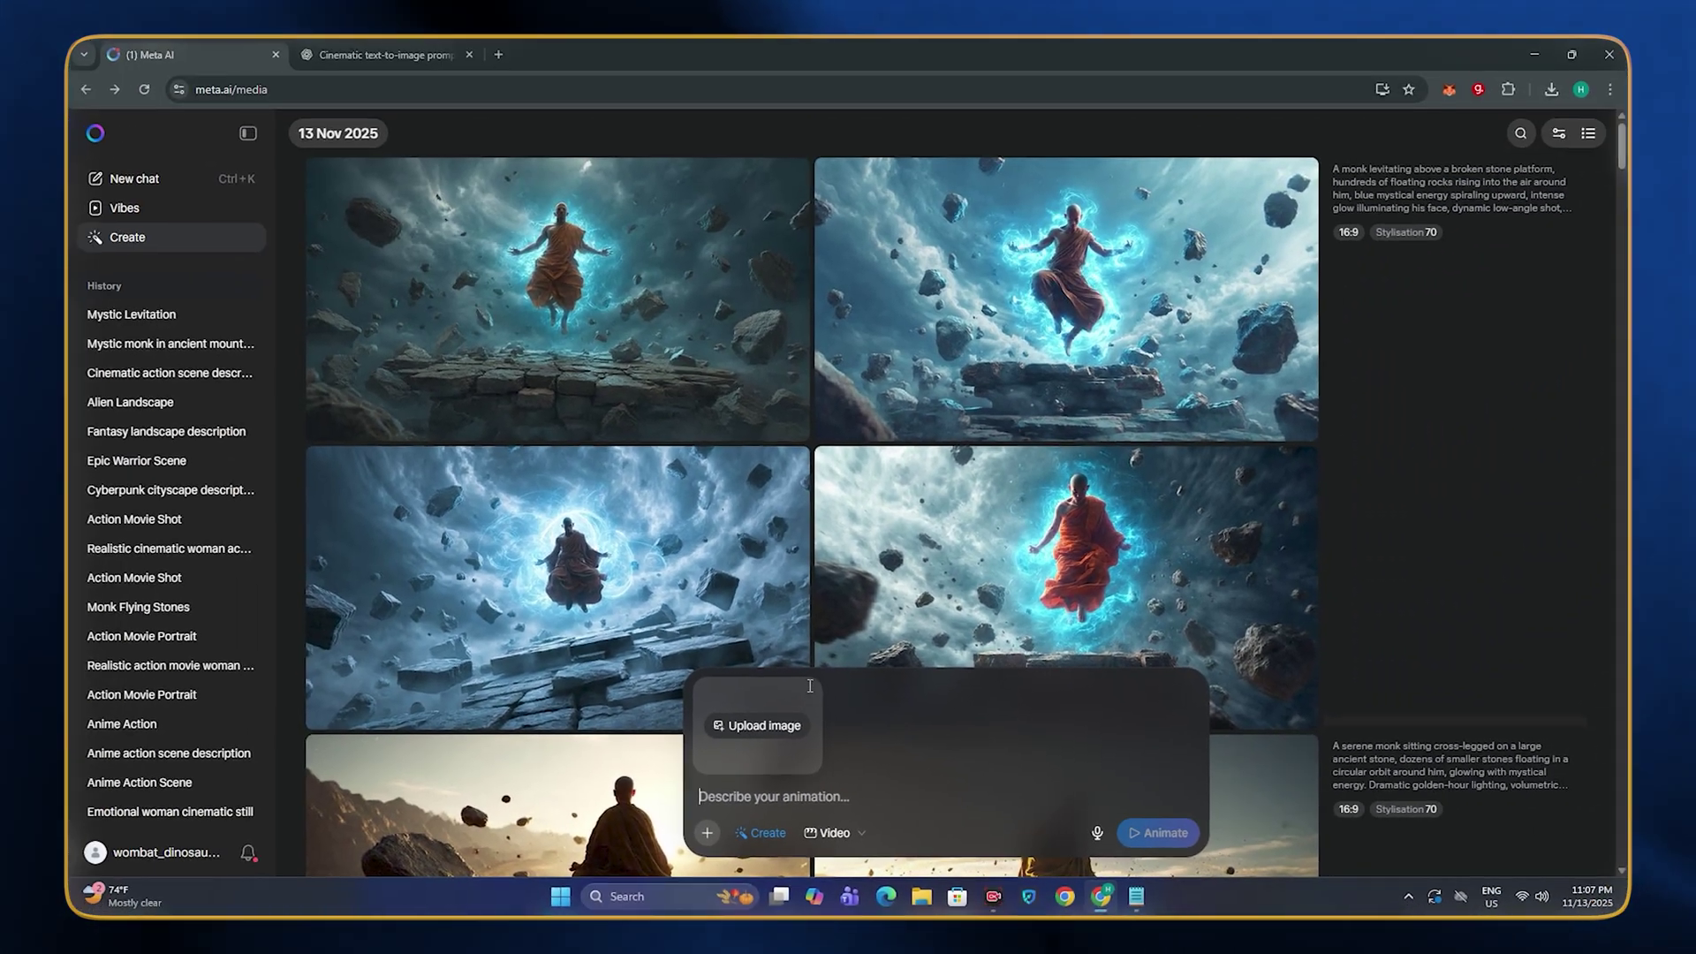
{"action": "scroll", "coordinate": [892, 594], "scroll_direction": "down", "scroll_amount": 4}
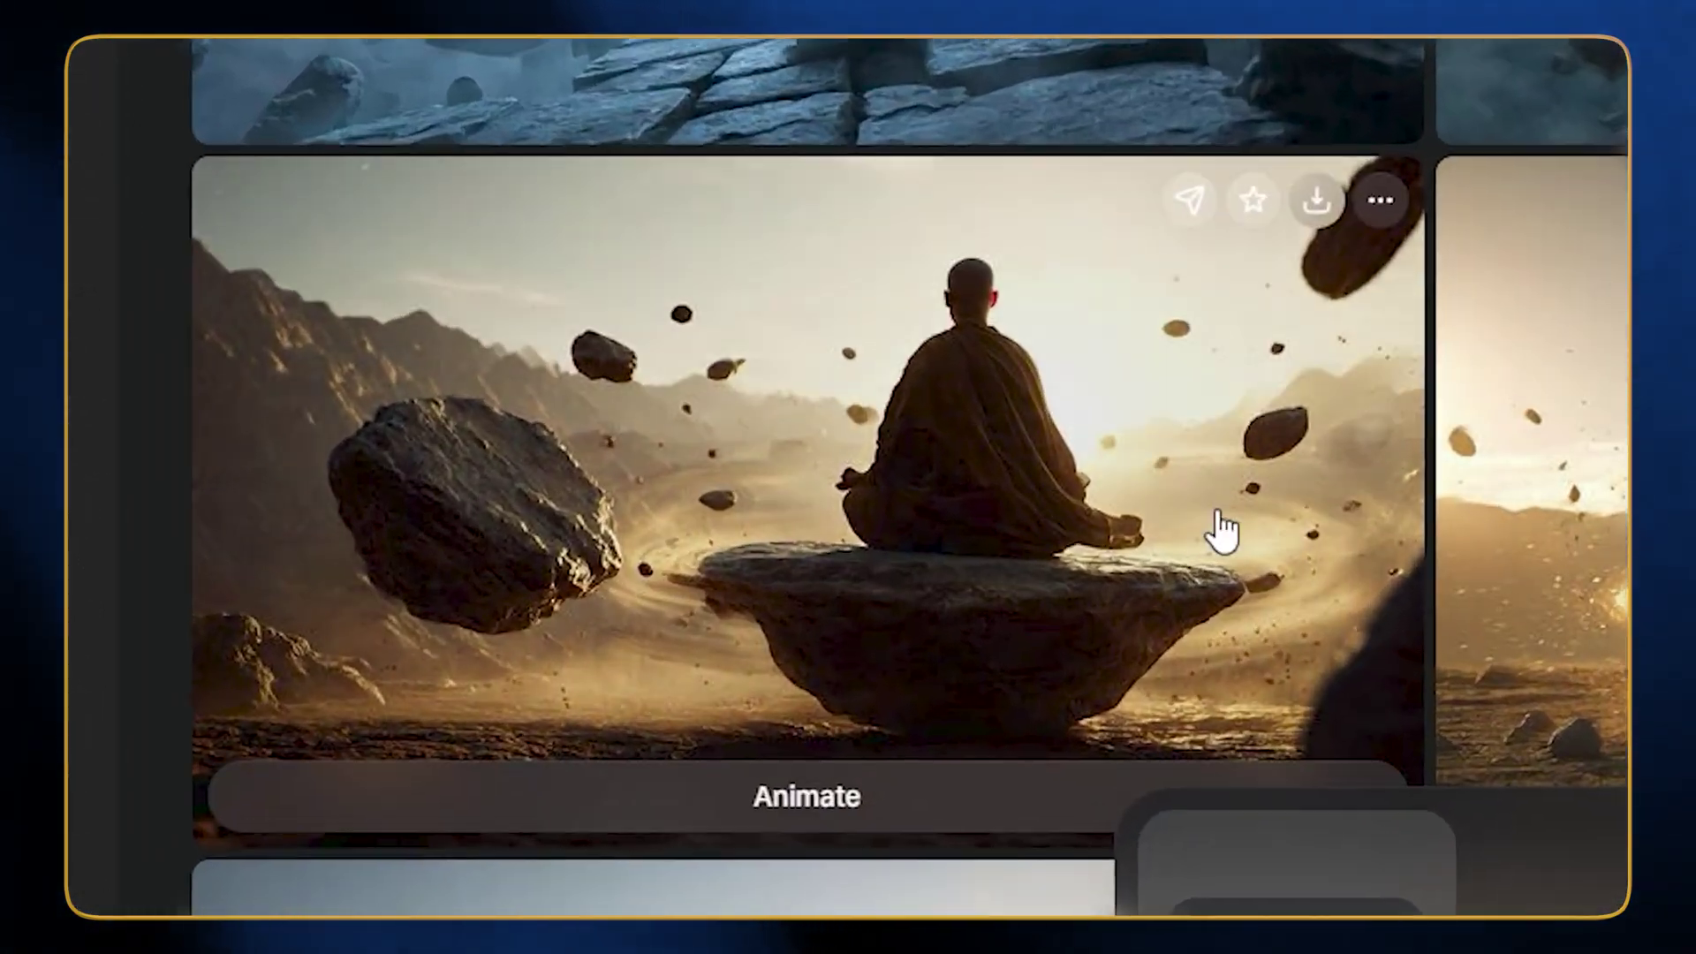
Animate the image of the monk meditating on a floating stone in the desert.
{"action": "left_click", "coordinate": [1098, 502]}
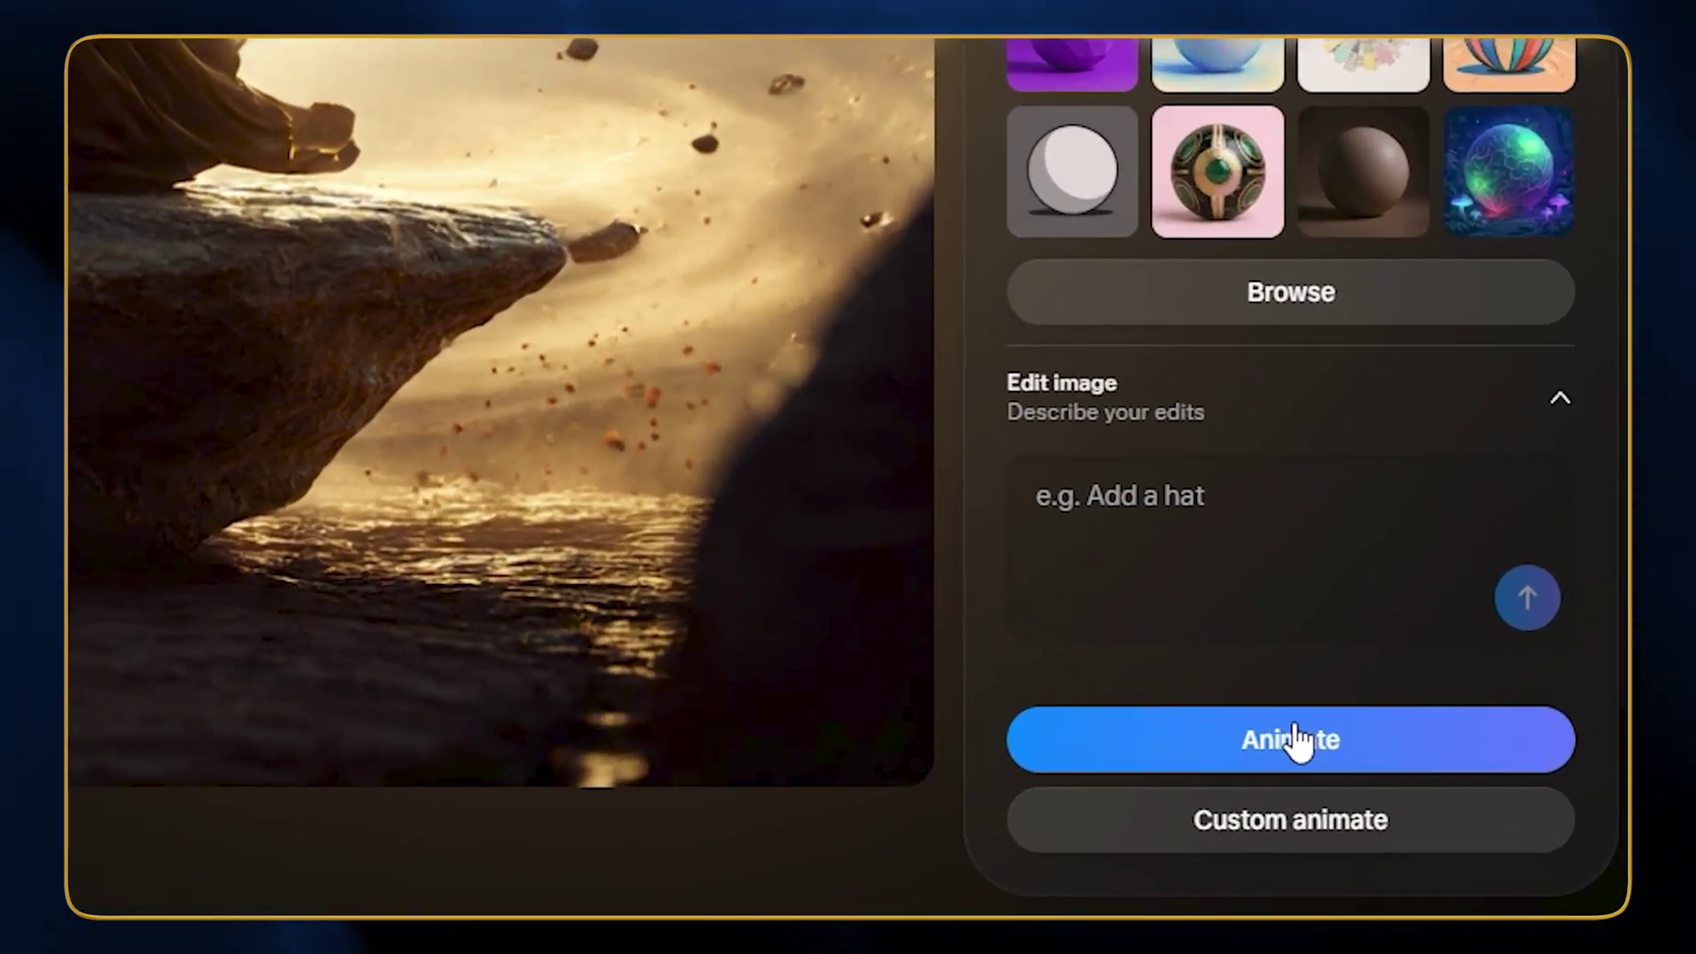
{"action": "left_click", "coordinate": [1302, 751]}
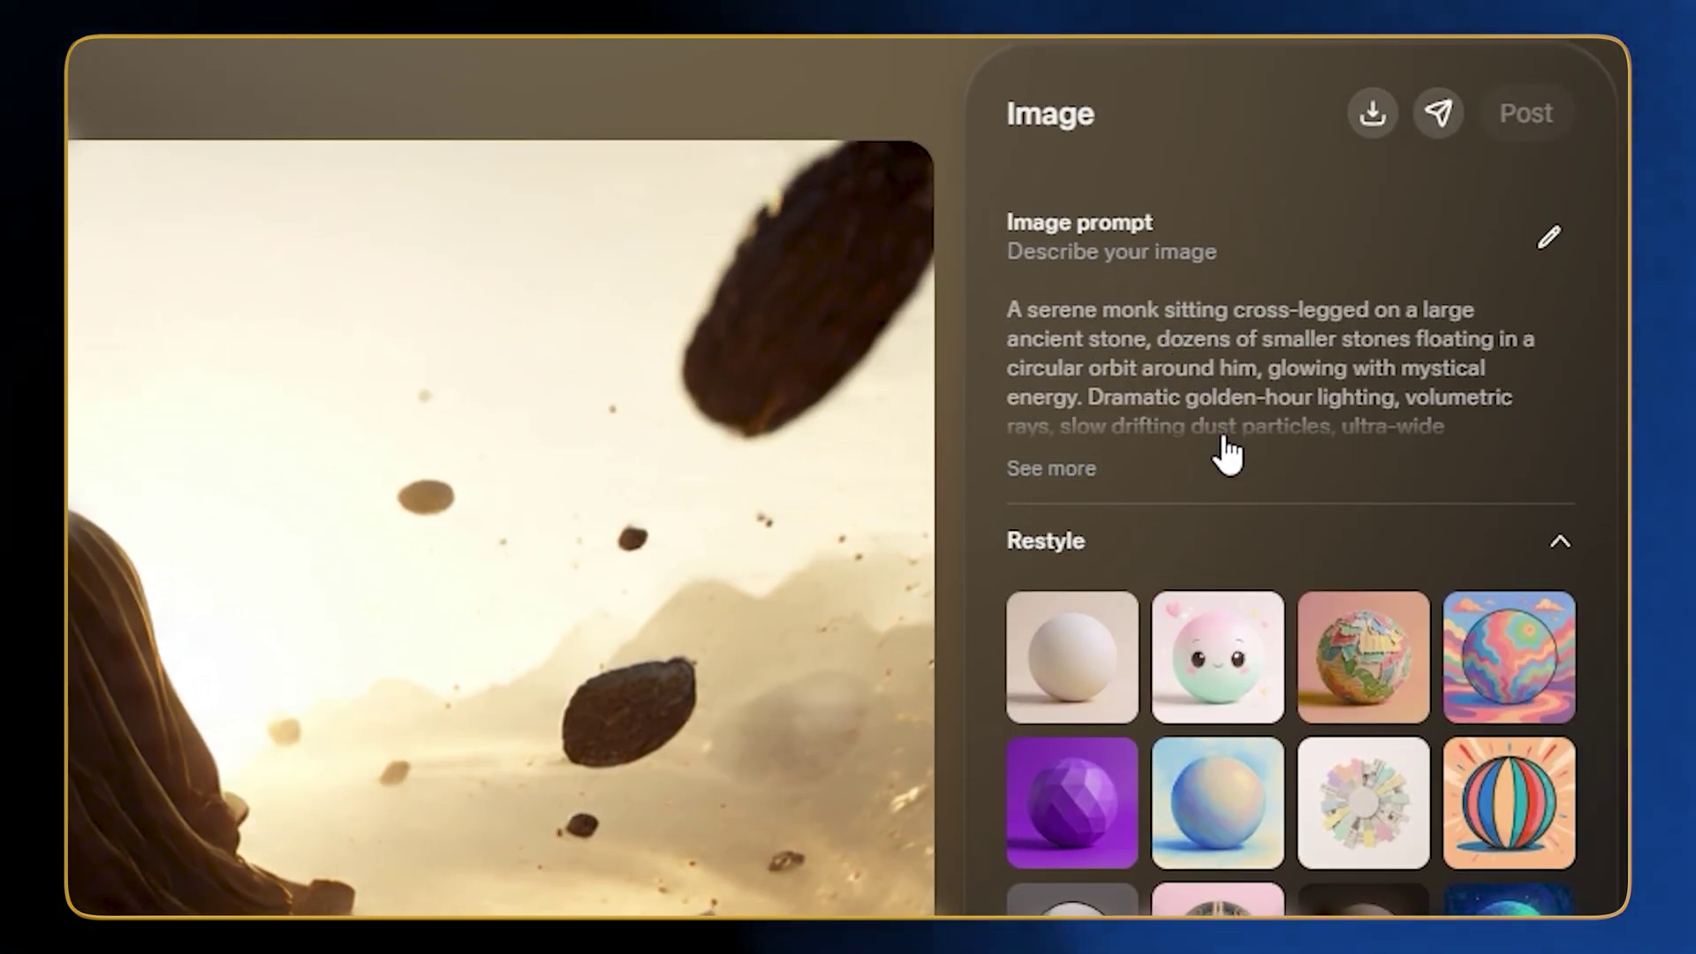
{"action": "scroll", "coordinate": [1305, 883], "scroll_direction": "down", "scroll_amount": 8}
{"action": "scroll", "coordinate": [1304, 875], "scroll_direction": "down", "scroll_amount": 2}
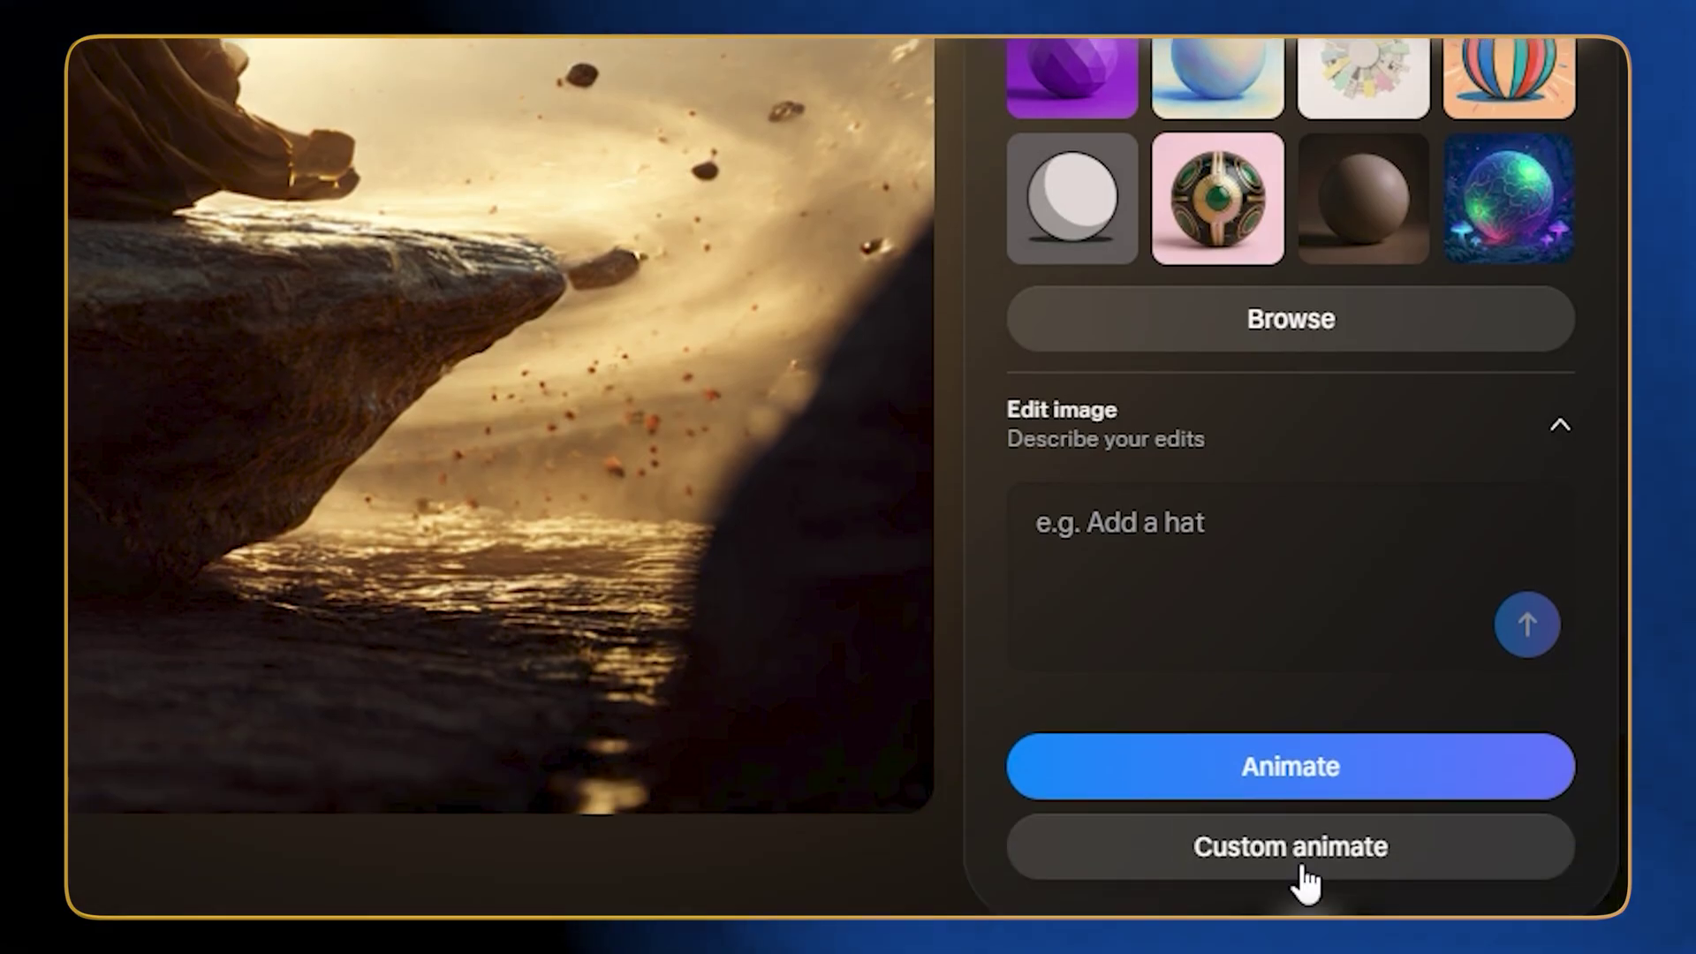
Check Custom animate's Add music options and close them without choosing a track.
{"action": "left_click", "coordinate": [1303, 870]}
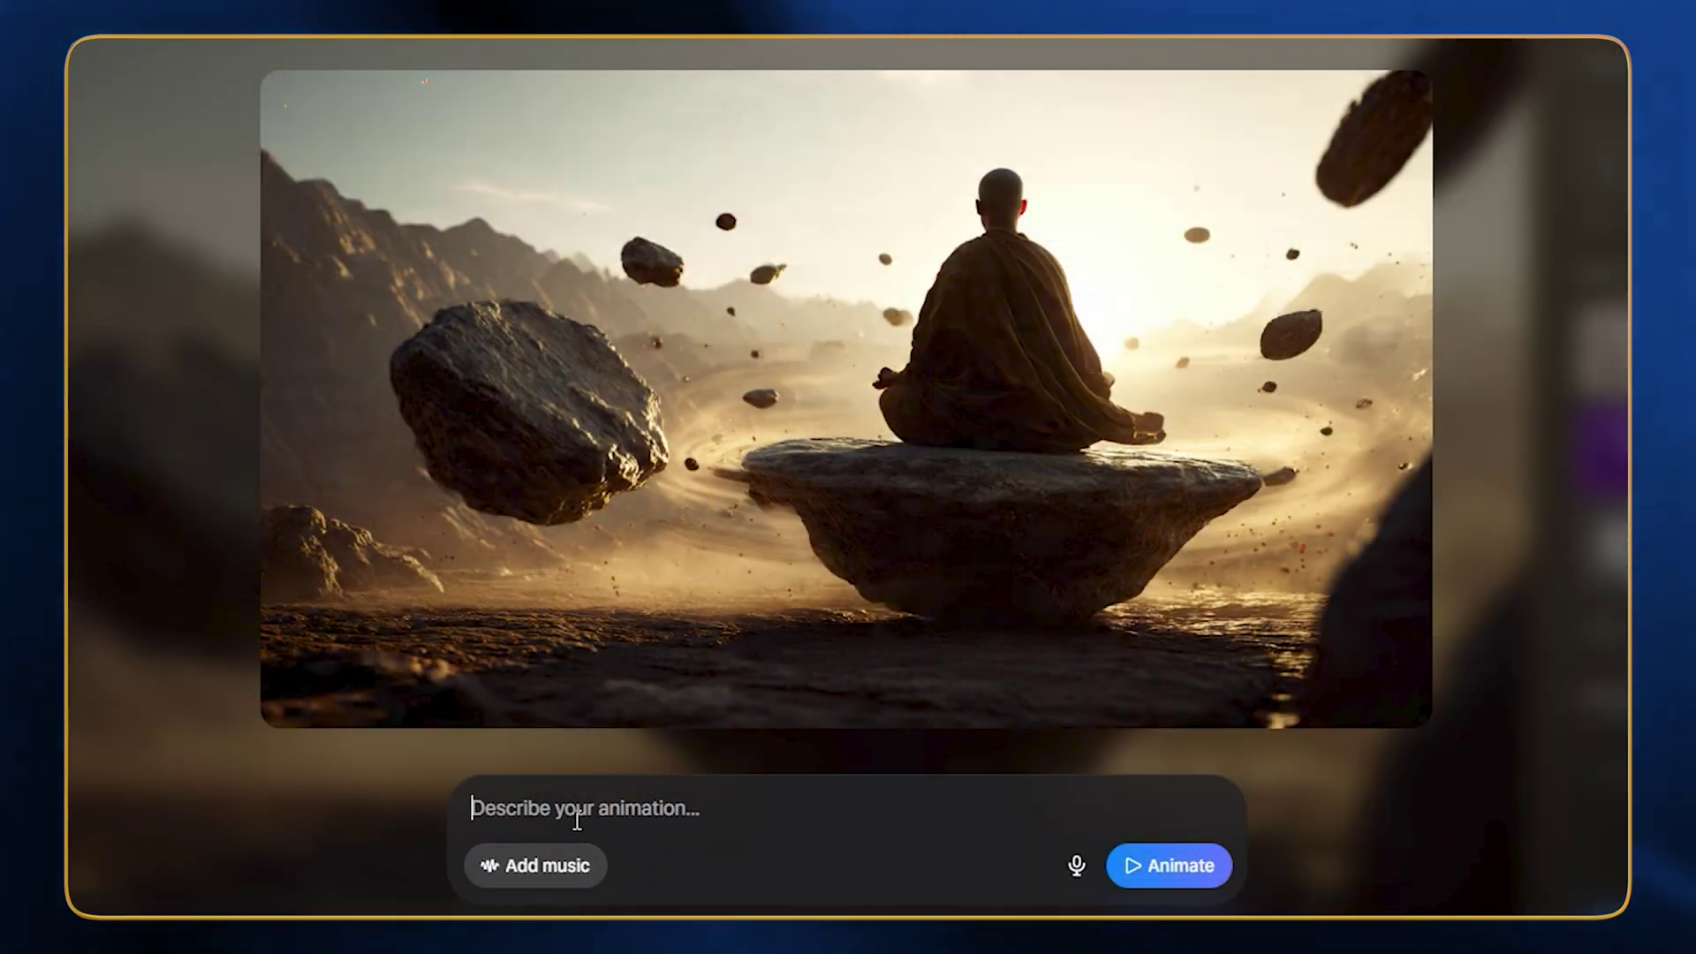
{"action": "left_click", "coordinate": [549, 865]}
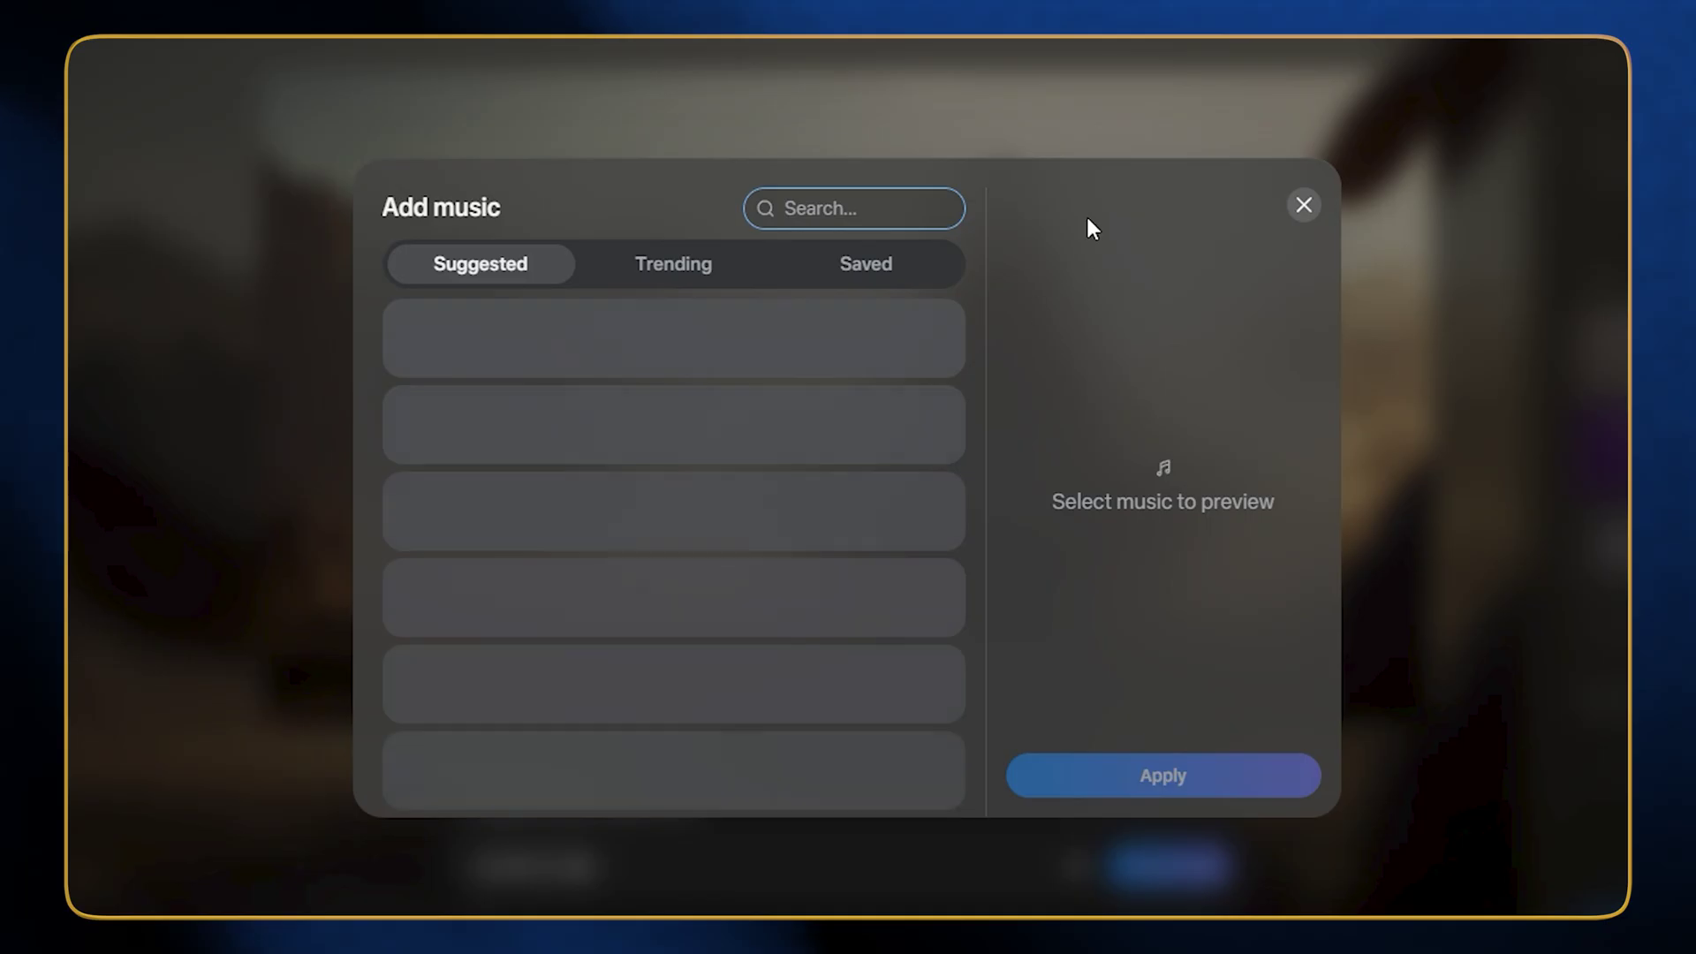
{"action": "left_click", "coordinate": [1302, 201]}
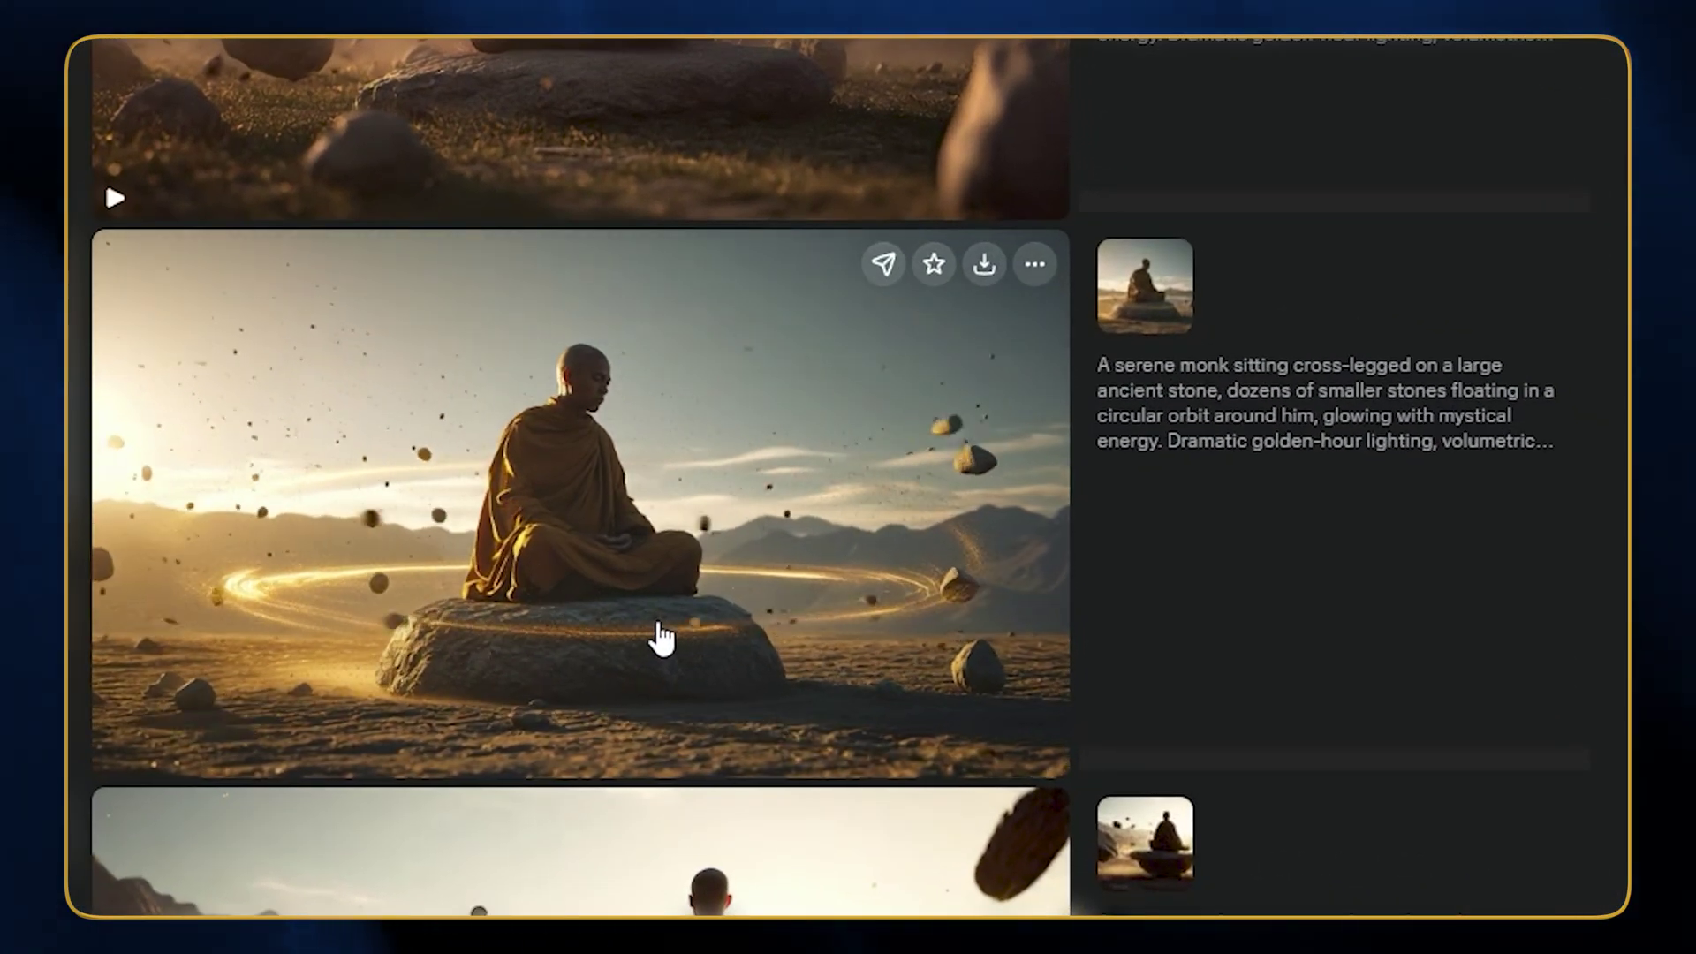
{"action": "scroll", "coordinate": [661, 638], "scroll_direction": "up", "scroll_amount": 5}
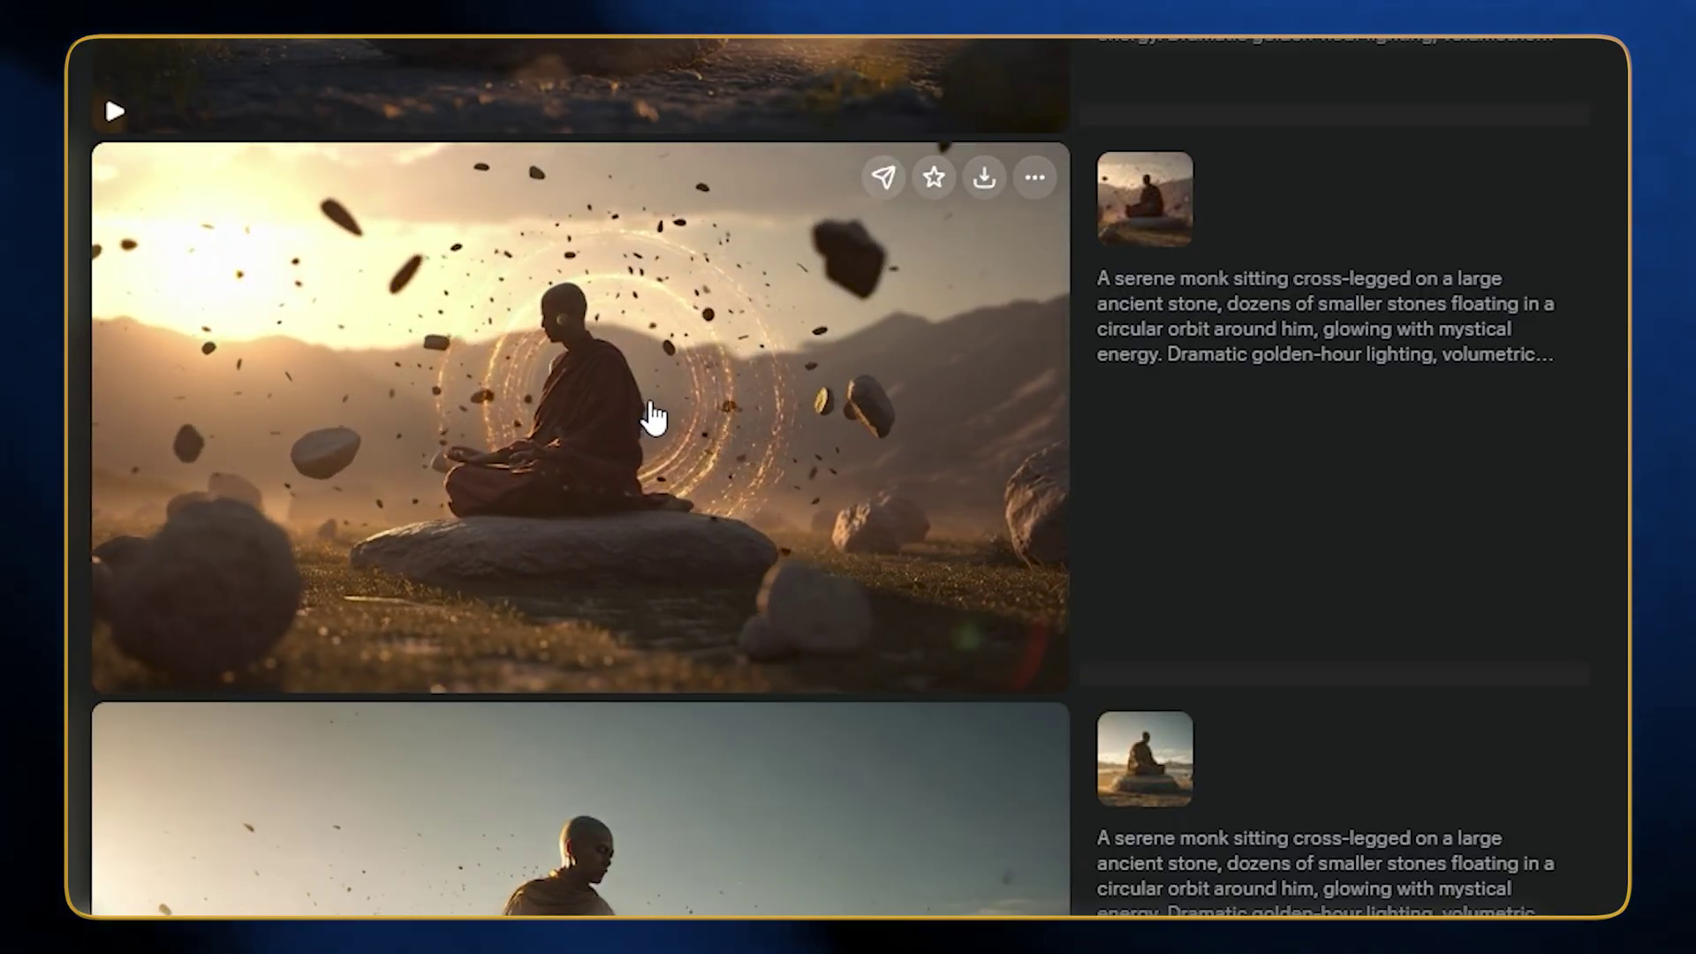
{"action": "scroll", "coordinate": [654, 415], "scroll_direction": "up", "scroll_amount": 5}
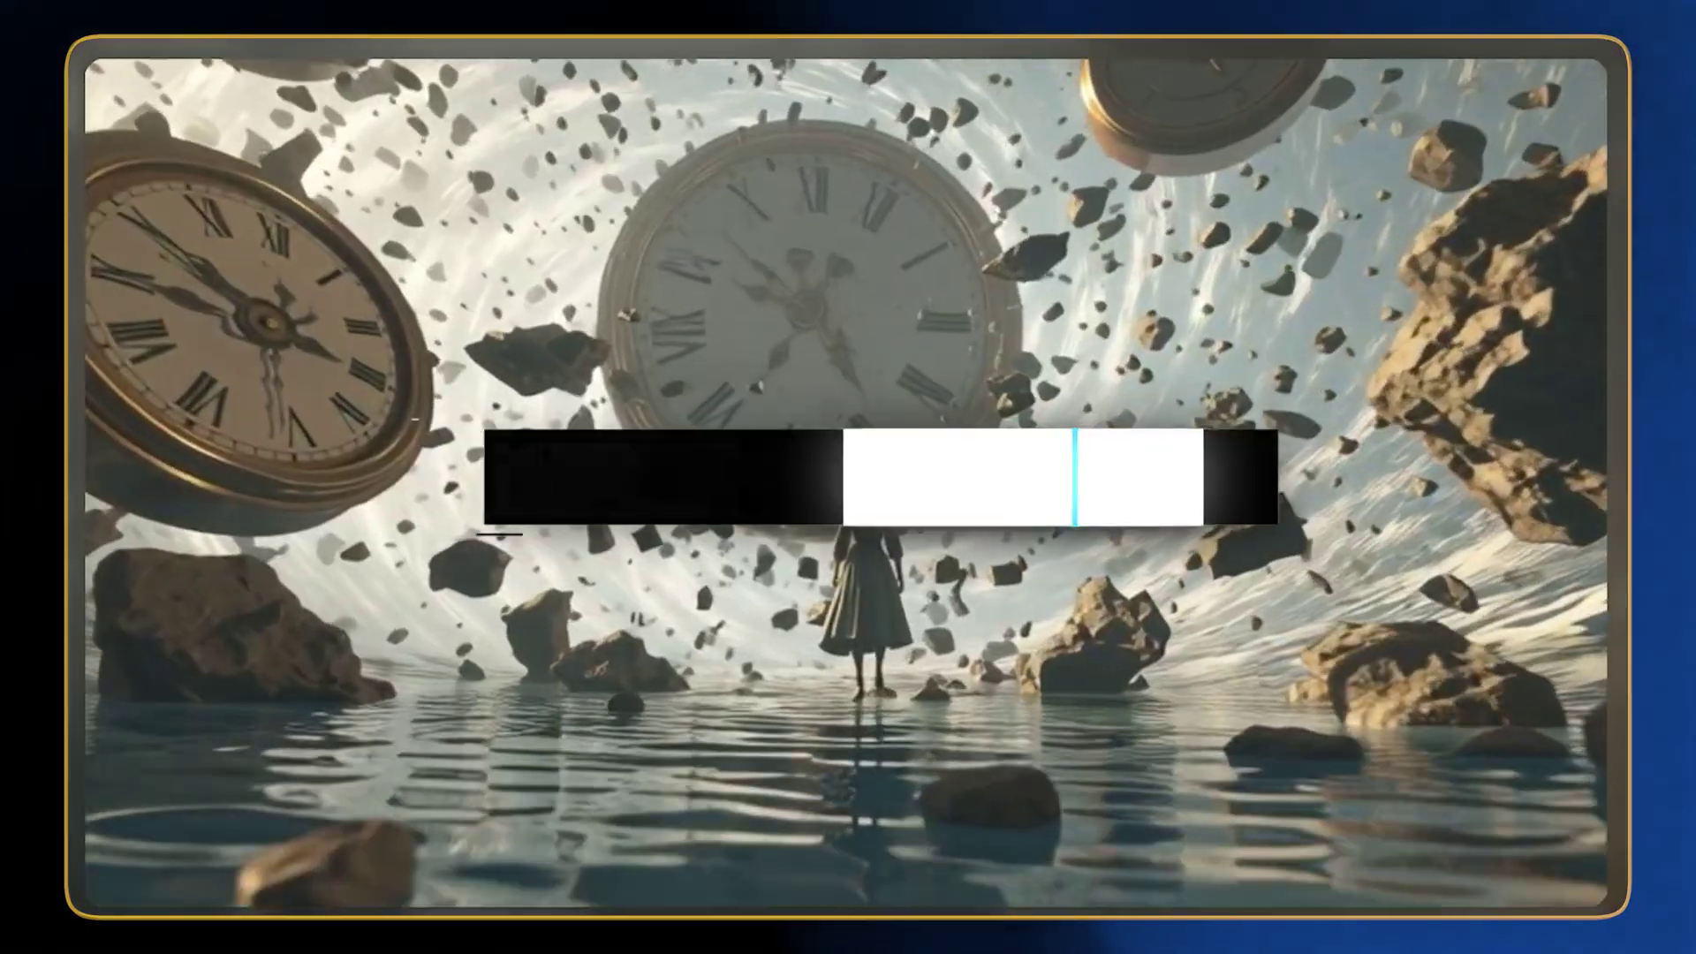
{"action": "mouse_move", "coordinate": [1444, 787]}
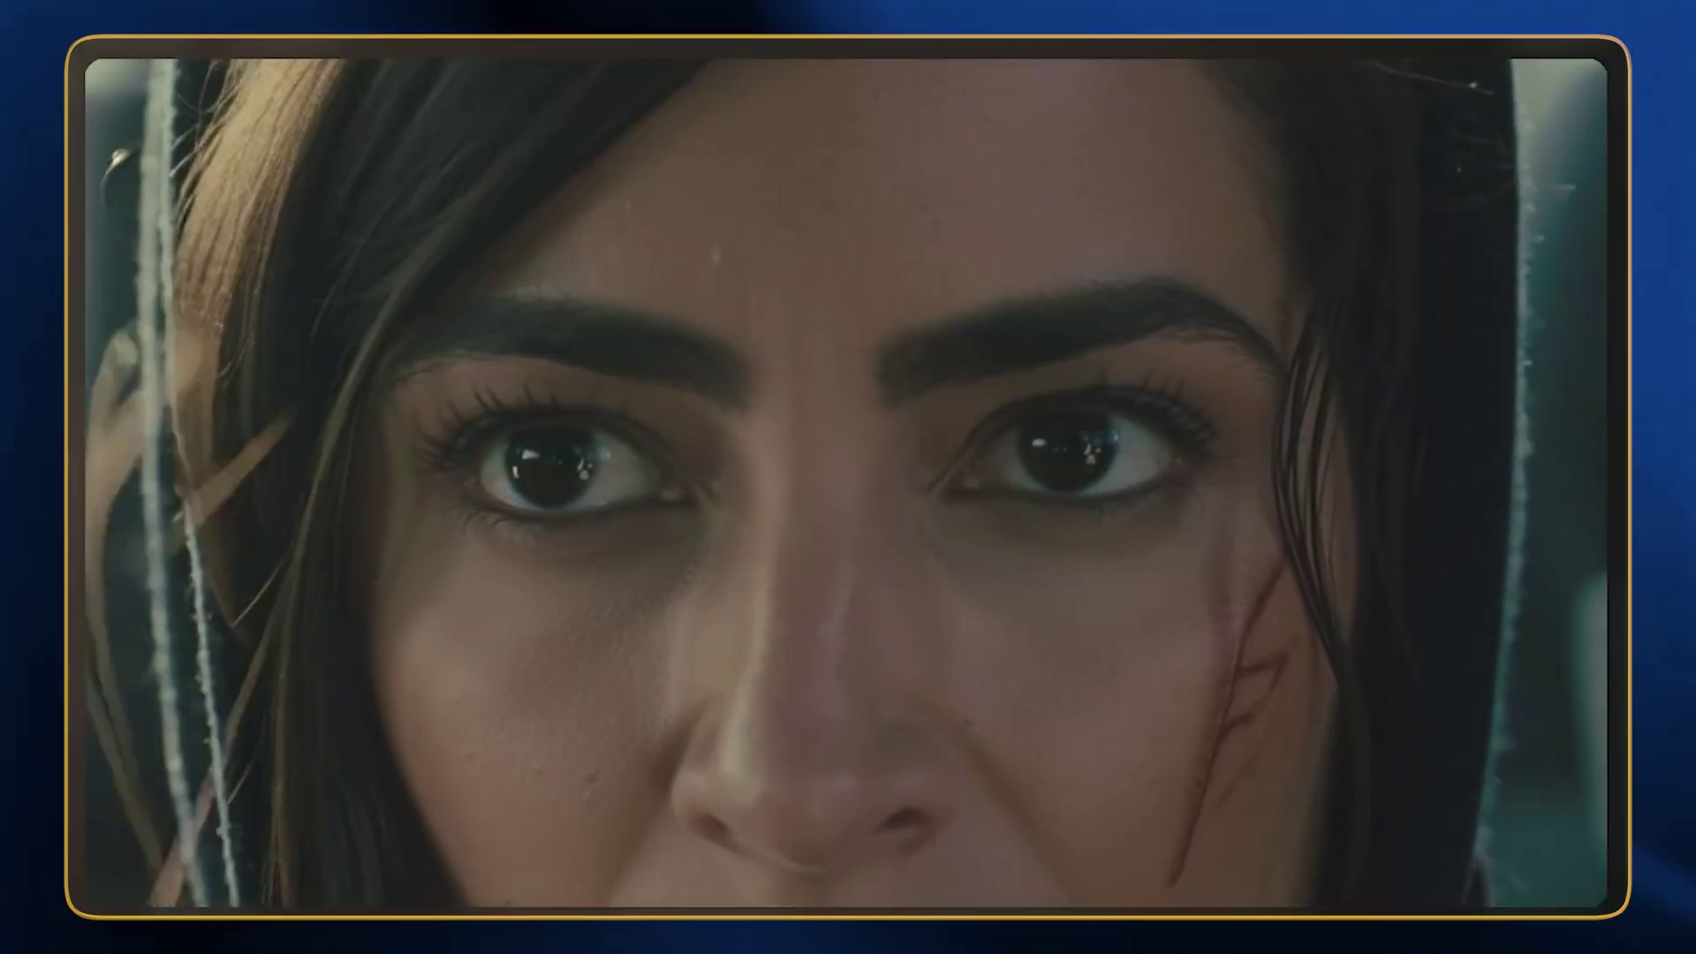
{"action": "mouse_move", "coordinate": [1597, 876]}
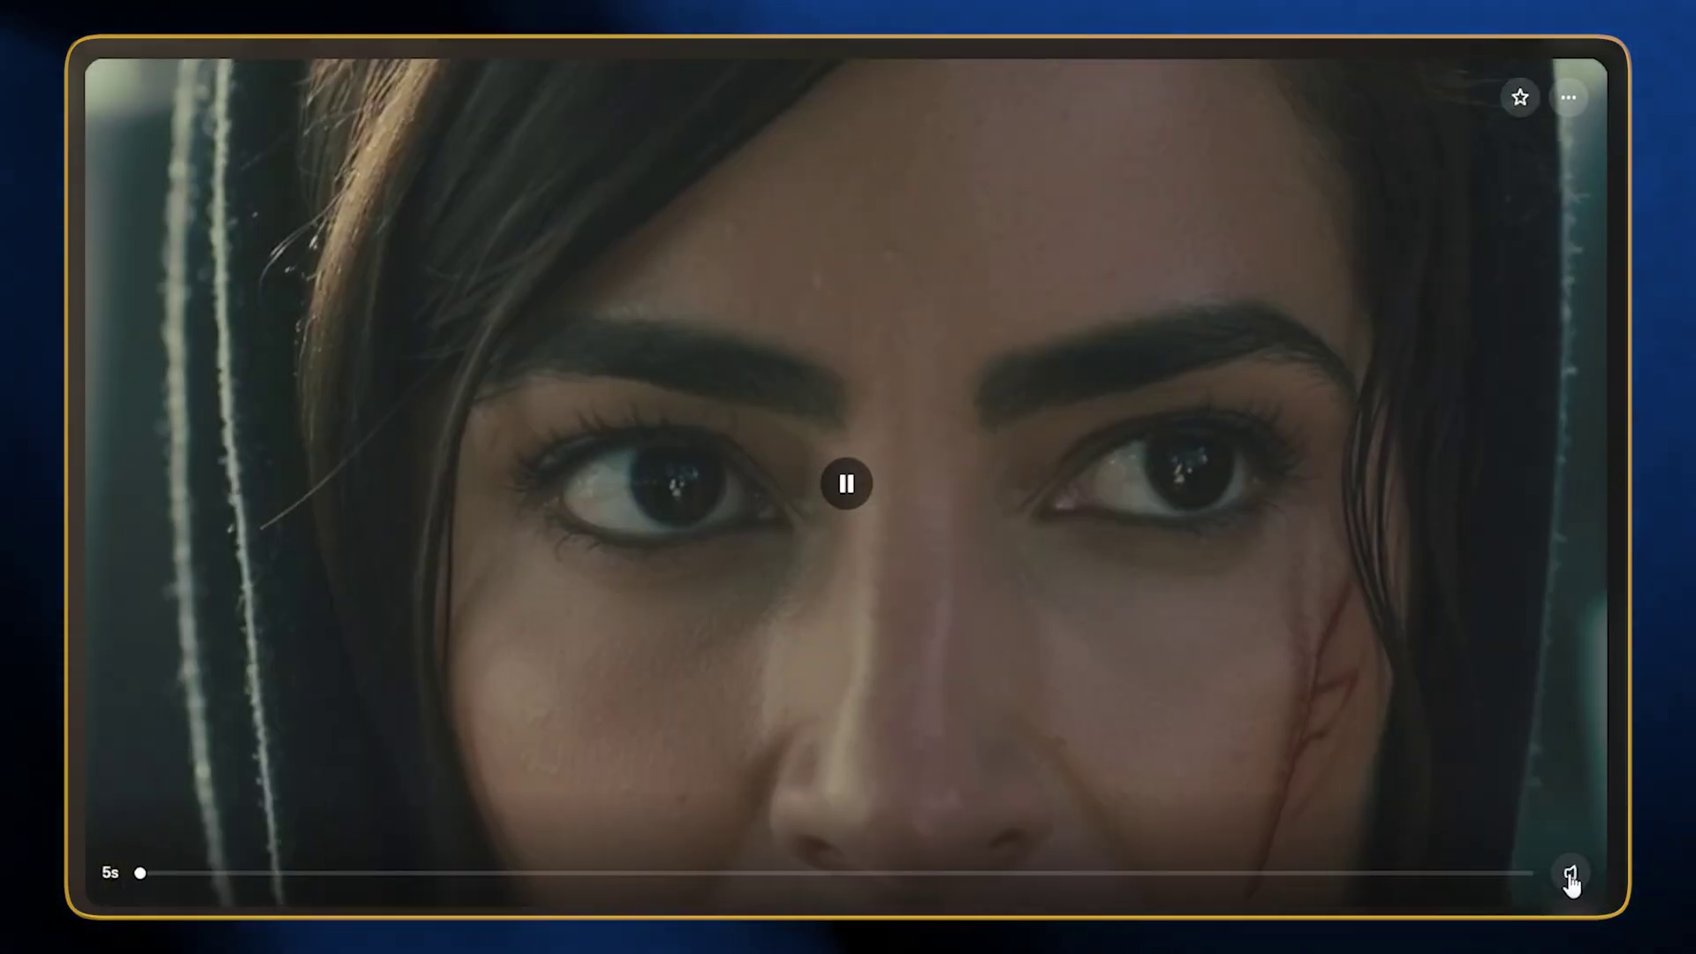